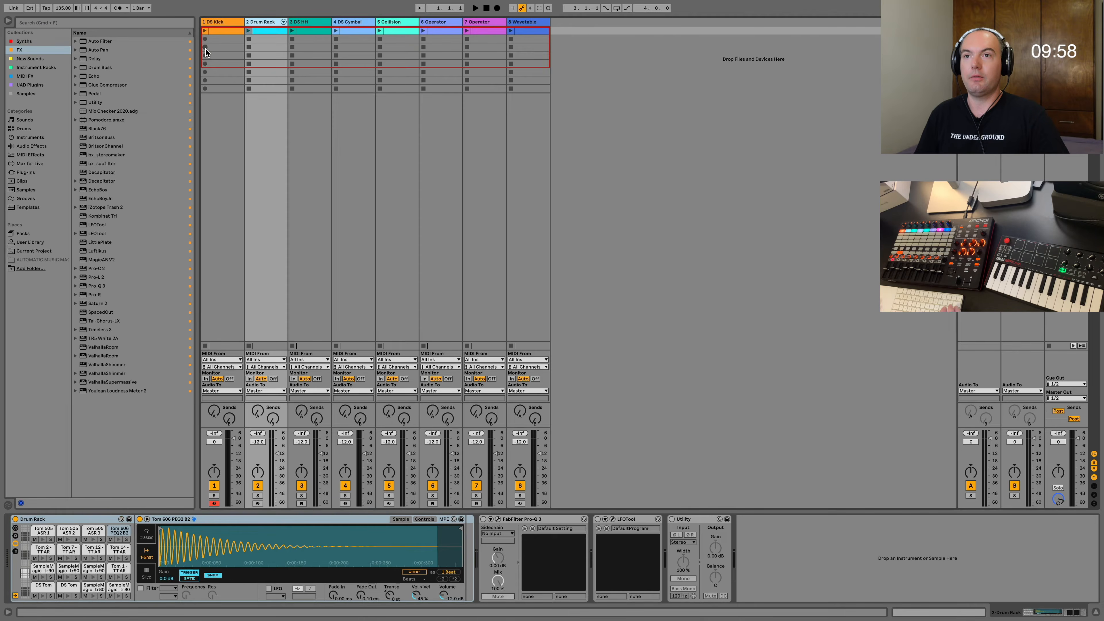
# Add a B1 sixteenth note on all four beats of the first DS Kick clip and launch the first scene.
pyautogui.click(223, 22)
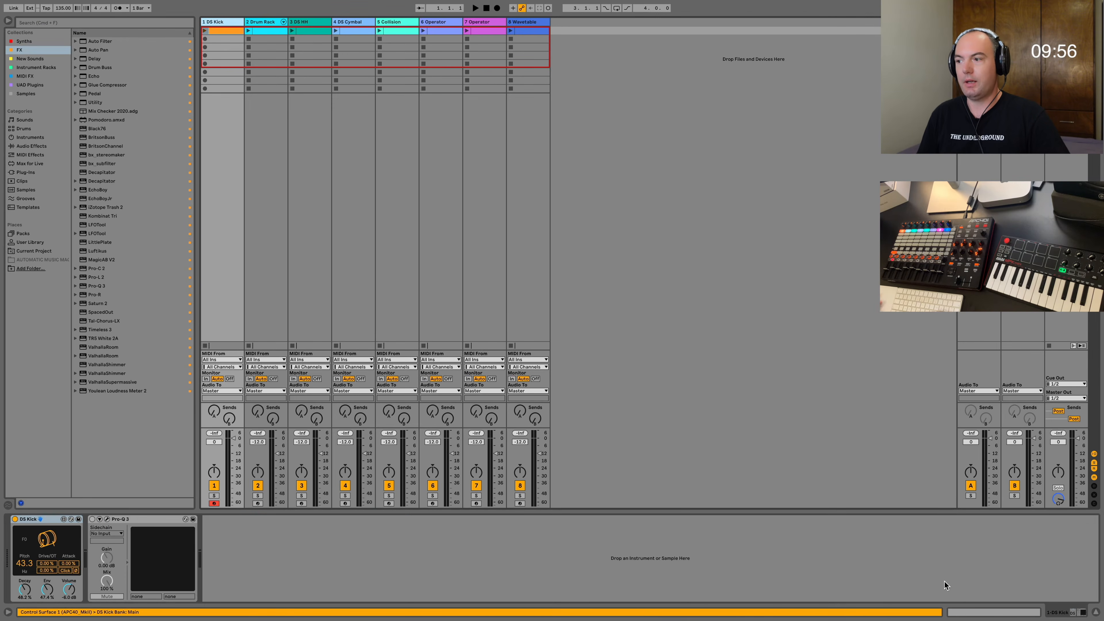
pyautogui.click(950, 611)
pyautogui.doubleClick(222, 501)
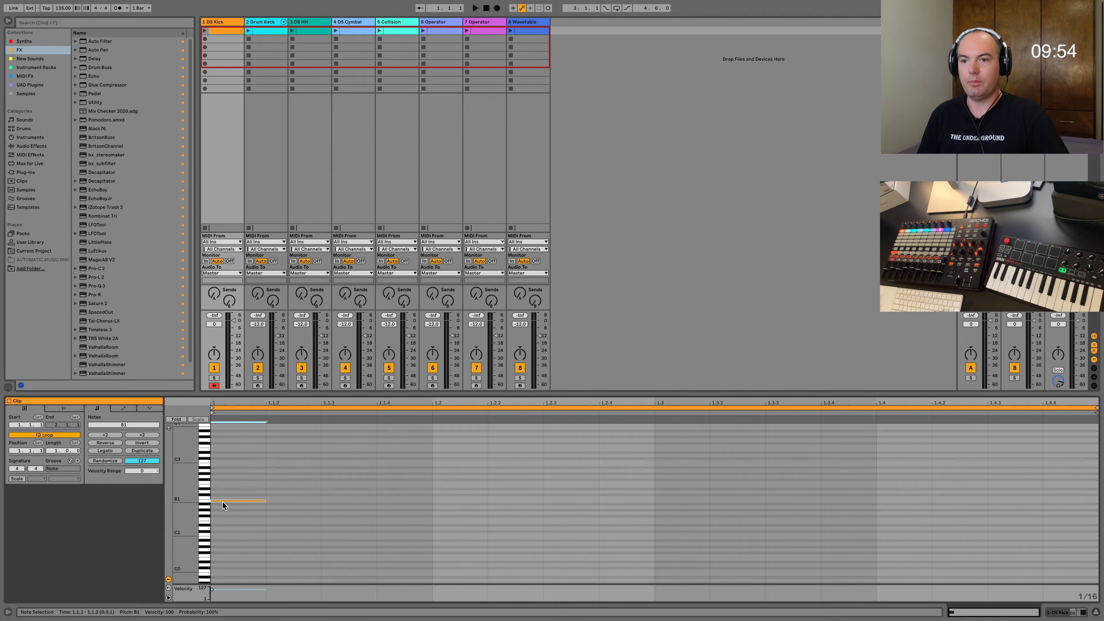
pyautogui.moveTo(226, 517); pyautogui.dragTo(425, 462)
pyautogui.press('super+d')
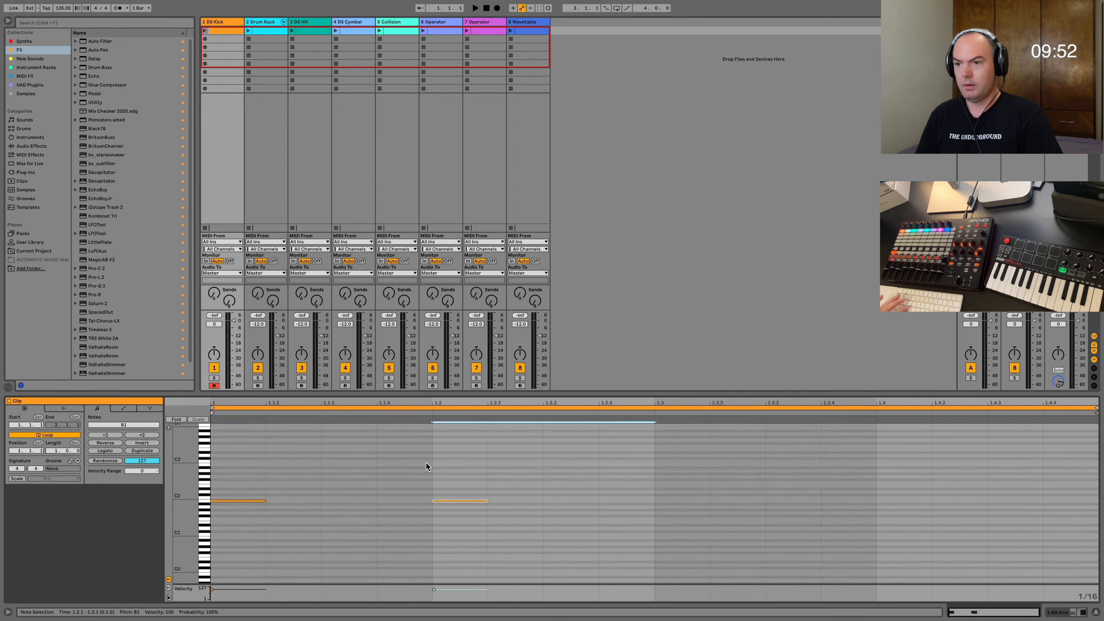
pyautogui.press('super+d')
pyautogui.press('super+d')
pyautogui.click(792, 58)
pyautogui.click(1049, 31)
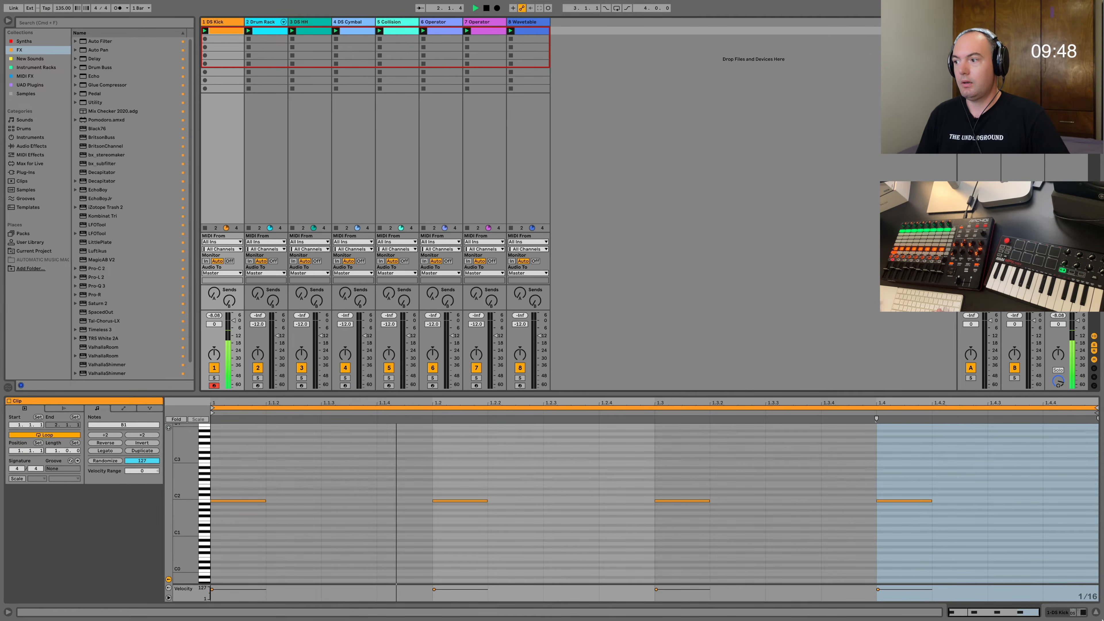
# Open the first Drum Rack clip, enable note preview and audition several of its tom sounds.
pyautogui.click(1058, 613)
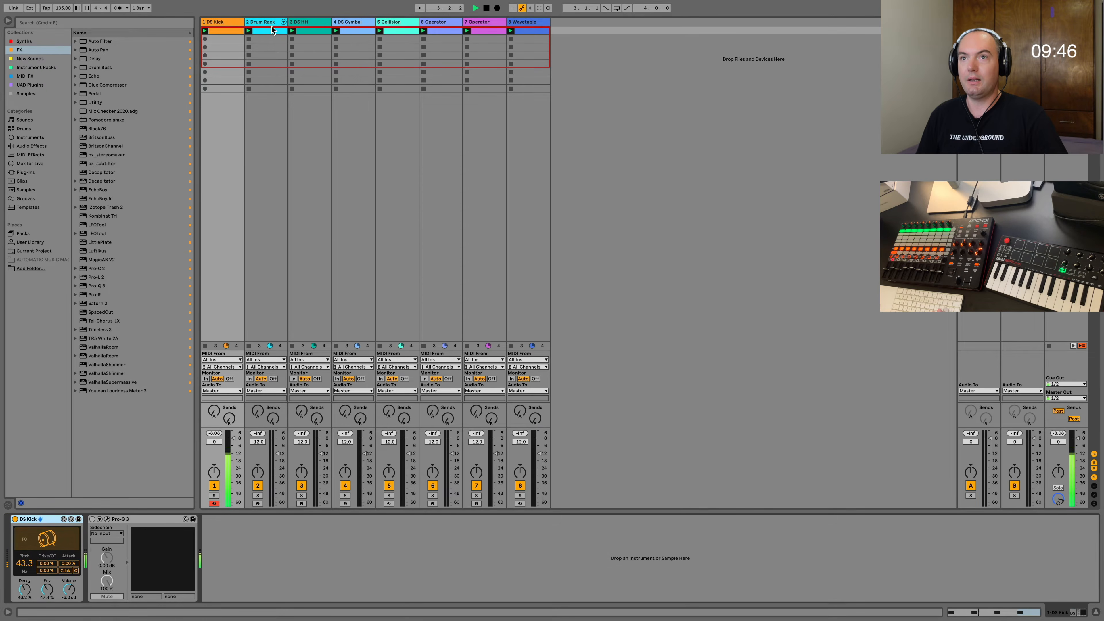
pyautogui.click(916, 613)
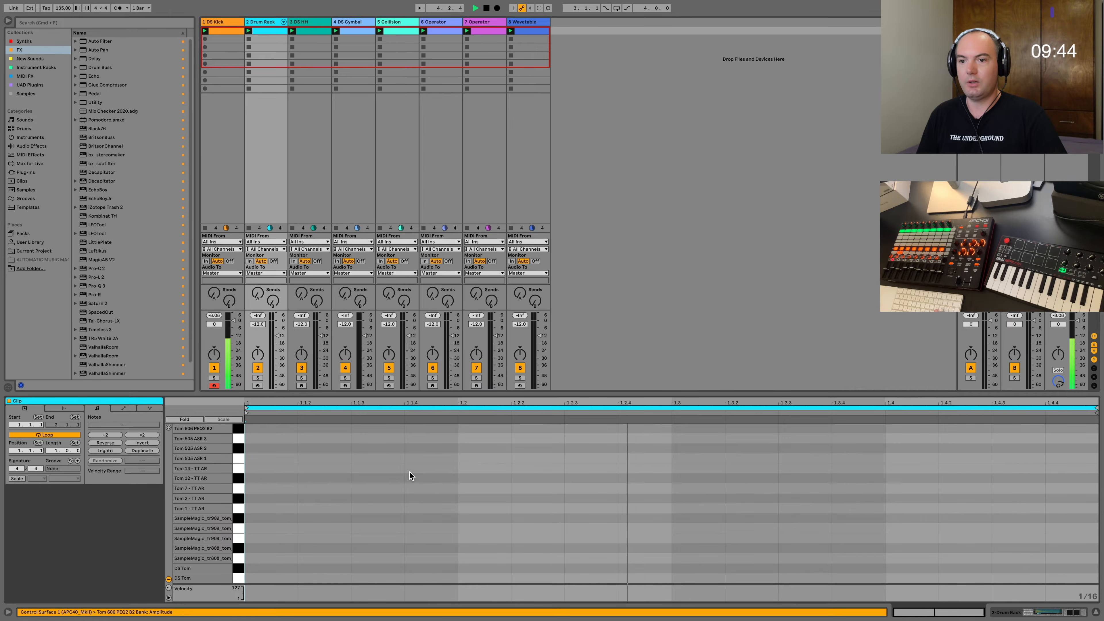
pyautogui.press('space')
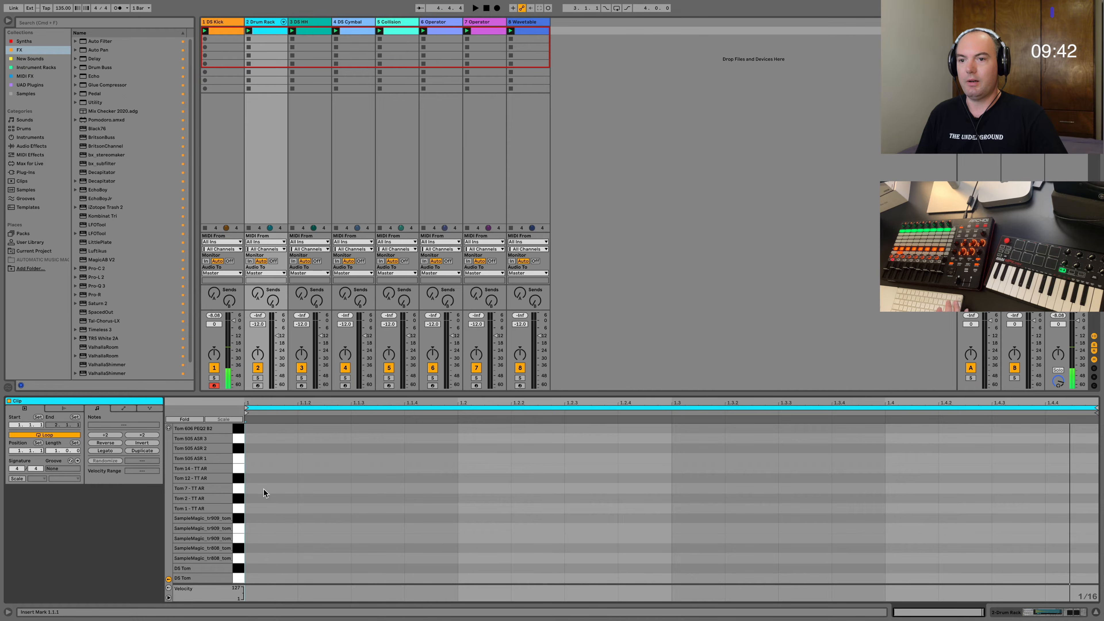
pyautogui.click(239, 498)
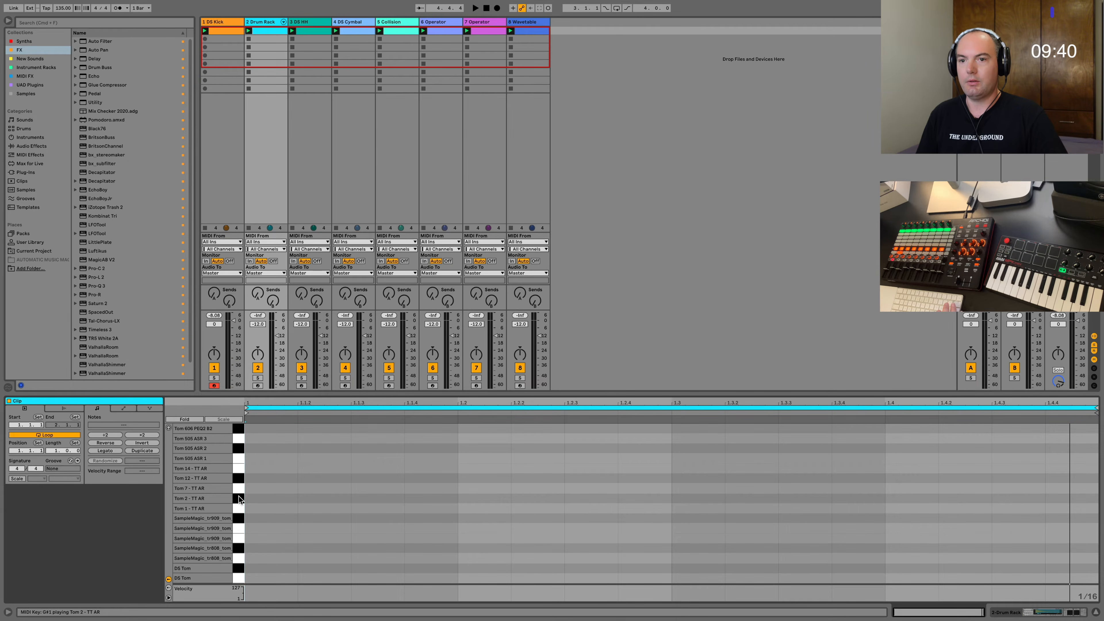
pyautogui.click(169, 428)
pyautogui.click(239, 538)
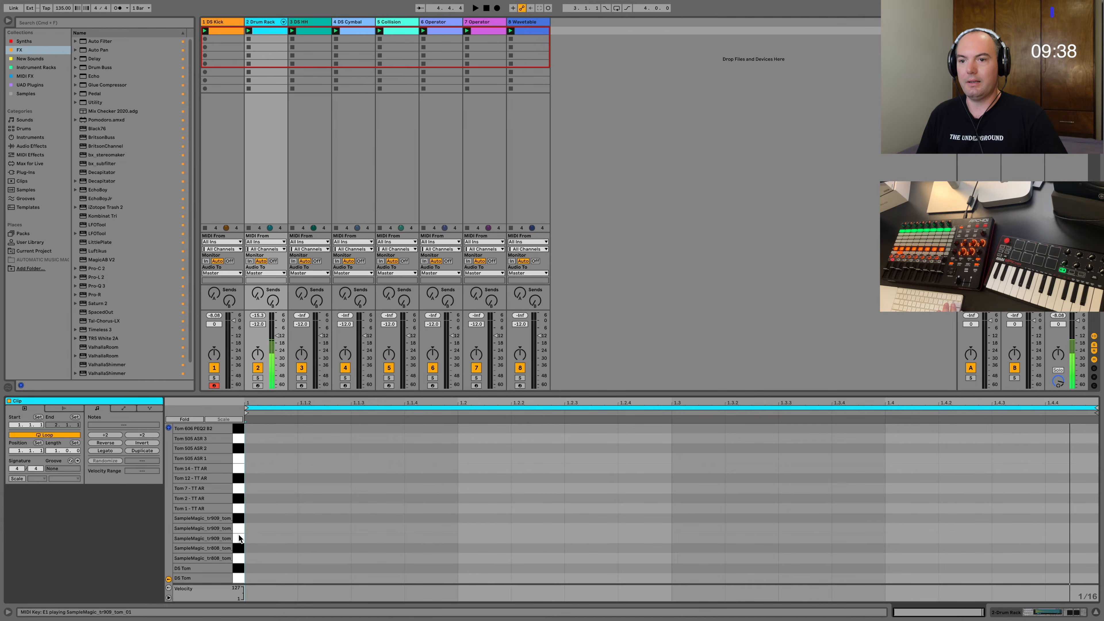
pyautogui.click(239, 538)
pyautogui.click(237, 578)
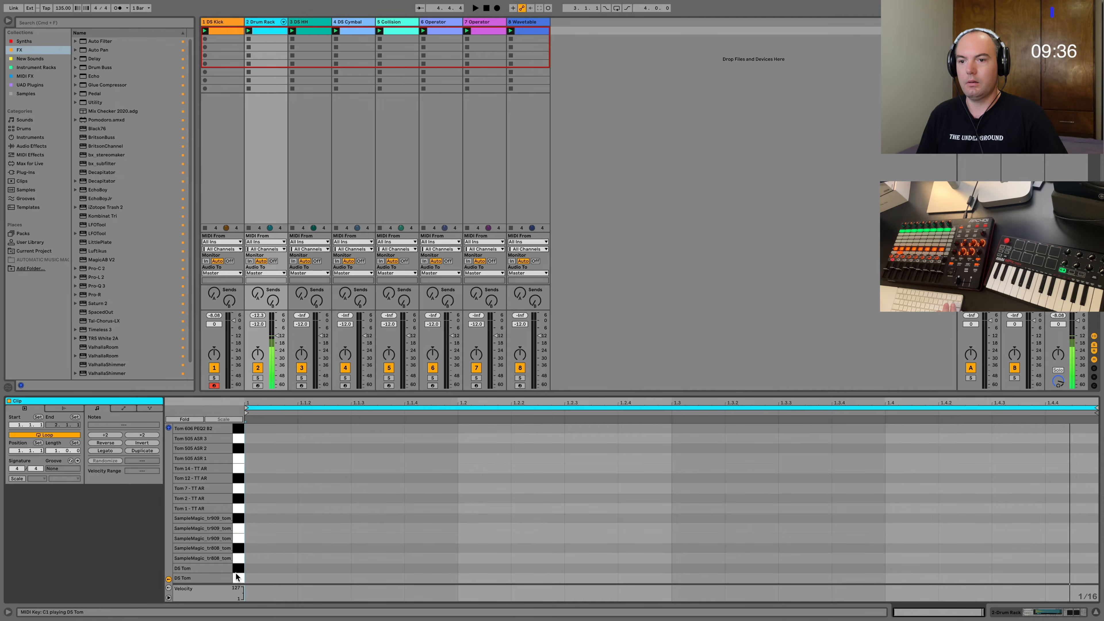
pyautogui.click(234, 480)
# Place a Tom 12 - TT AR note at 1.1.1 and a Tom 14 - TT AR note at 1.1.2 in the Drum Rack clip.
pyautogui.doubleClick(257, 479)
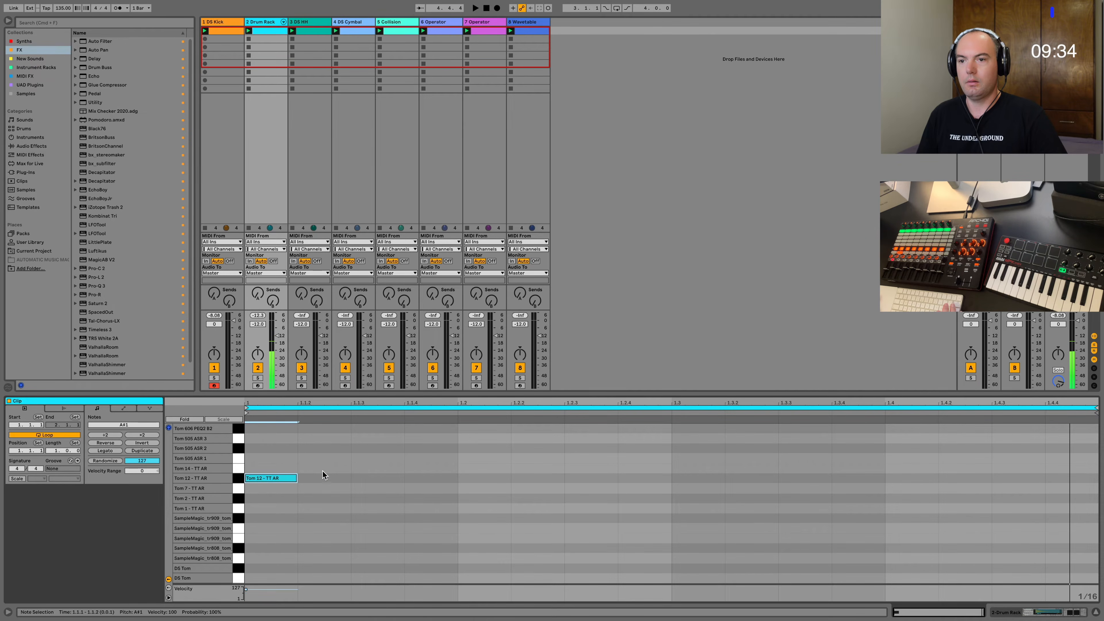
pyautogui.doubleClick(322, 458)
pyautogui.press('Up')
pyautogui.press('Up')
pyautogui.press('Up')
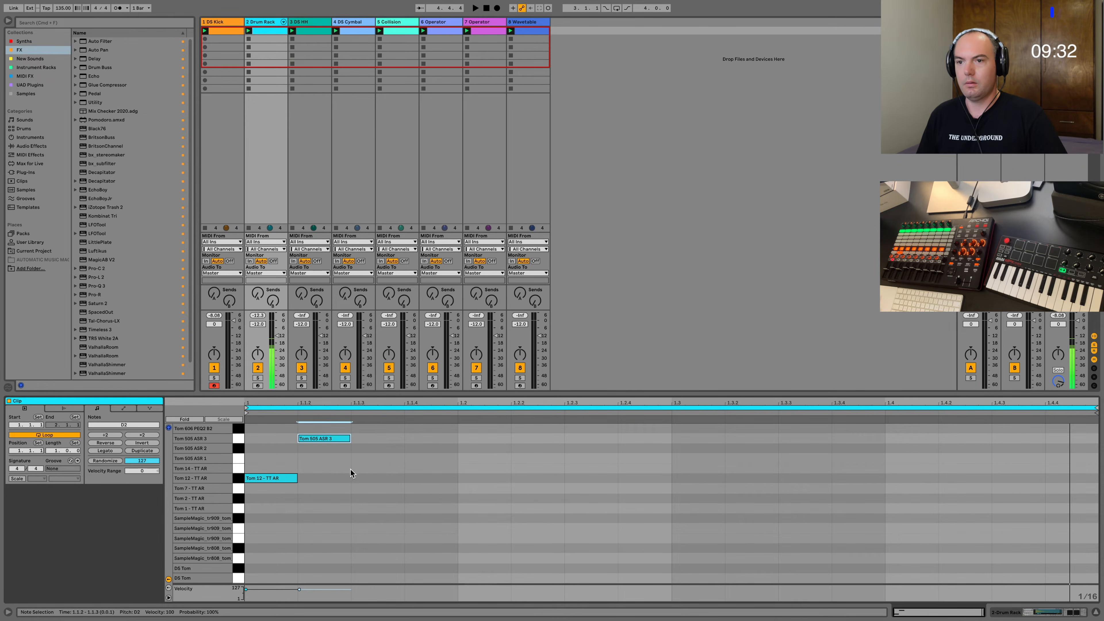
pyautogui.press('Down')
pyautogui.press('Down')
pyautogui.press('Down')
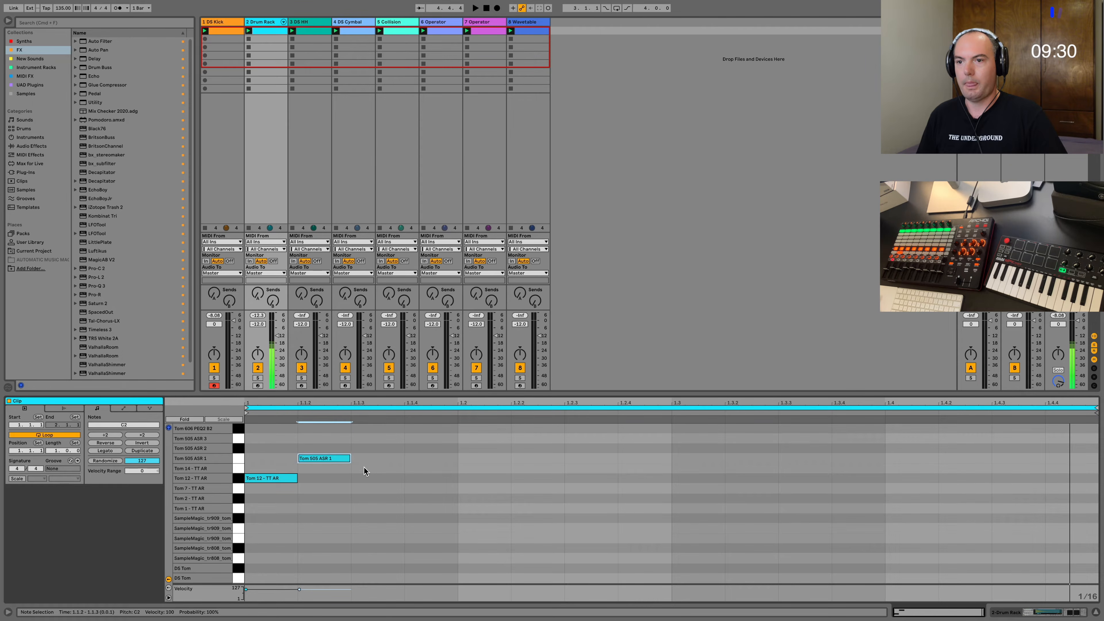
pyautogui.press('Down')
pyautogui.press('Up')
pyautogui.press('Down')
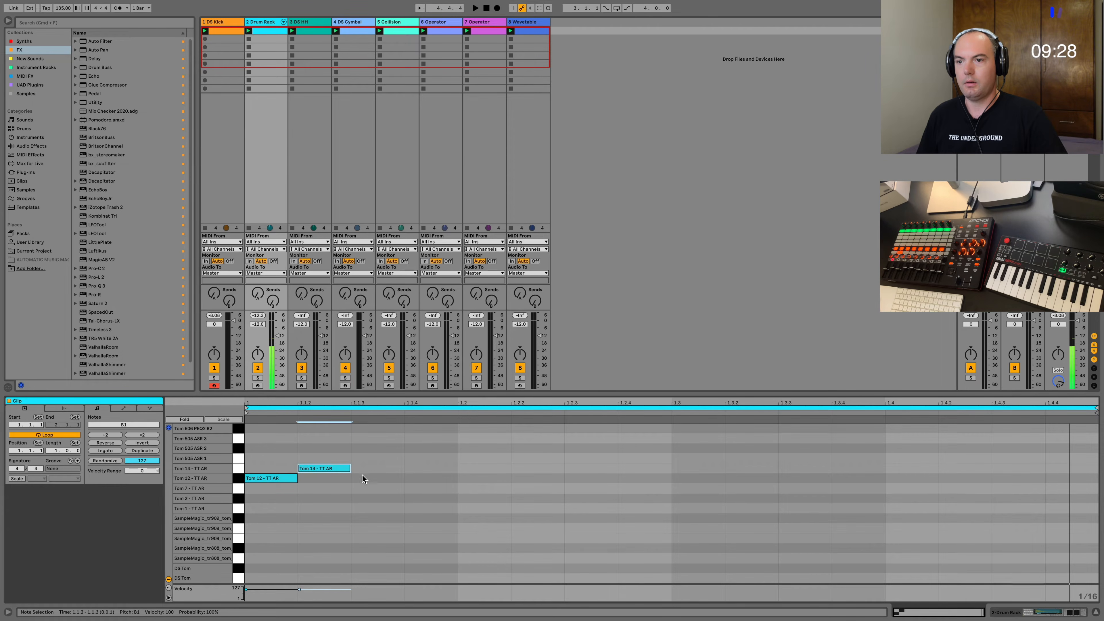
# Add a Tom 2 - TT AR note at 1.1.3 and a Tom 7 - TT AR note at 1.1.4.
pyautogui.doubleClick(376, 506)
pyautogui.press('Up')
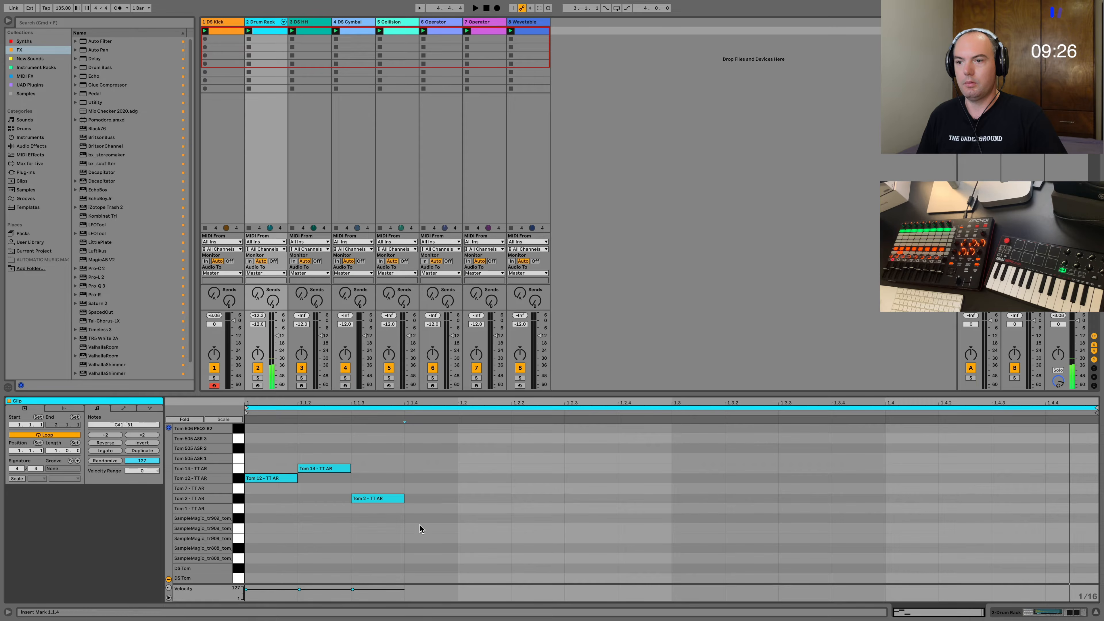
pyautogui.doubleClick(419, 526)
pyautogui.press('Up')
pyautogui.press('Up')
pyautogui.press('Up')
pyautogui.press('Up')
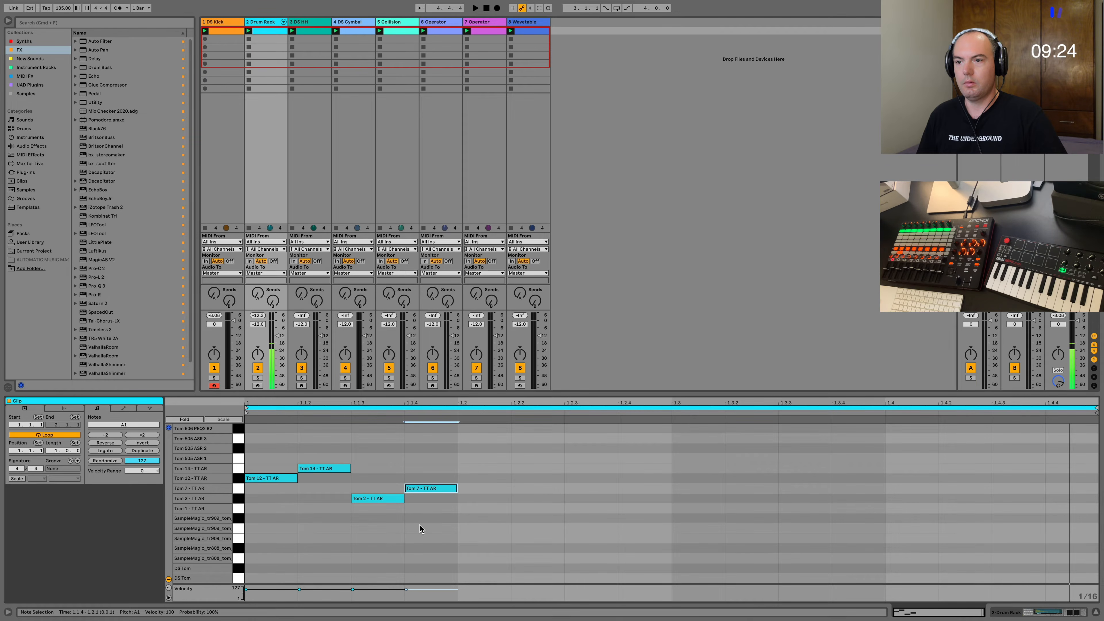
# Duplicate the four-note tom pattern across the remaining three beats of the bar and play it back.
pyautogui.moveTo(420, 525); pyautogui.dragTo(208, 438)
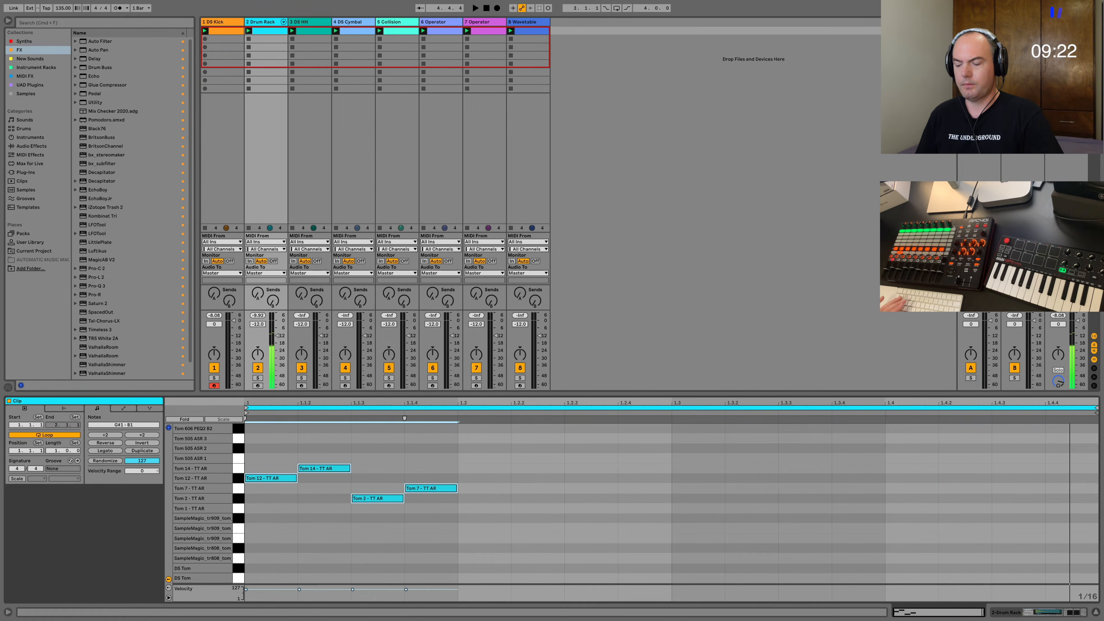
pyautogui.press('super+d')
pyautogui.press('super+d')
pyautogui.press('super+d')
pyautogui.press('space')
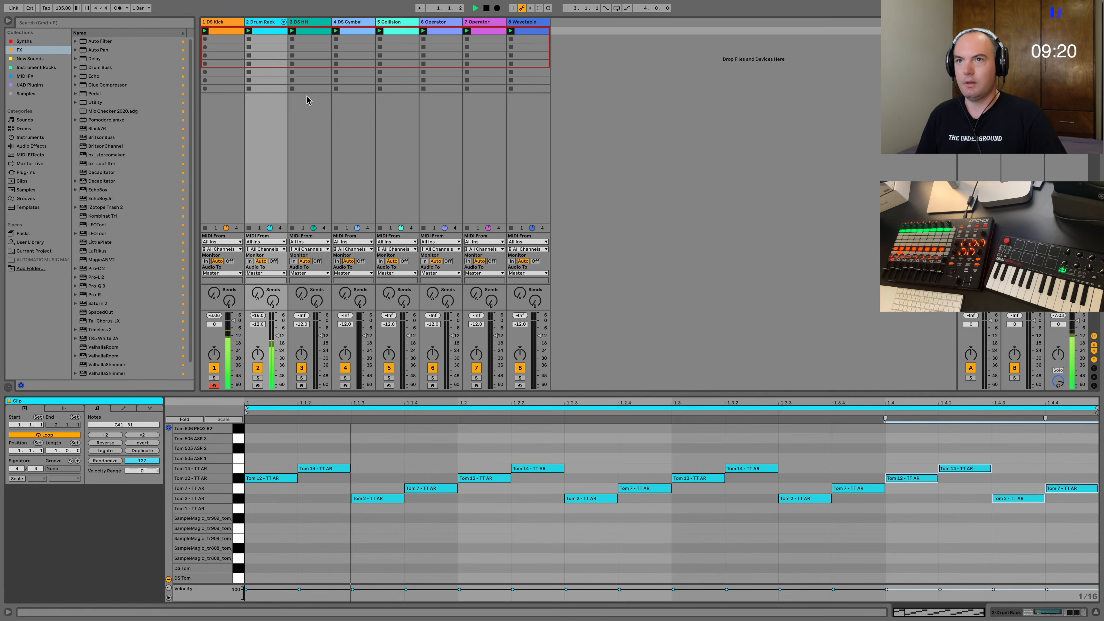
# Add a 12 dB/oct high cut at about 100 Hz in the Drum Rack's Pro-Q 3 while the loop plays.
pyautogui.click(1049, 613)
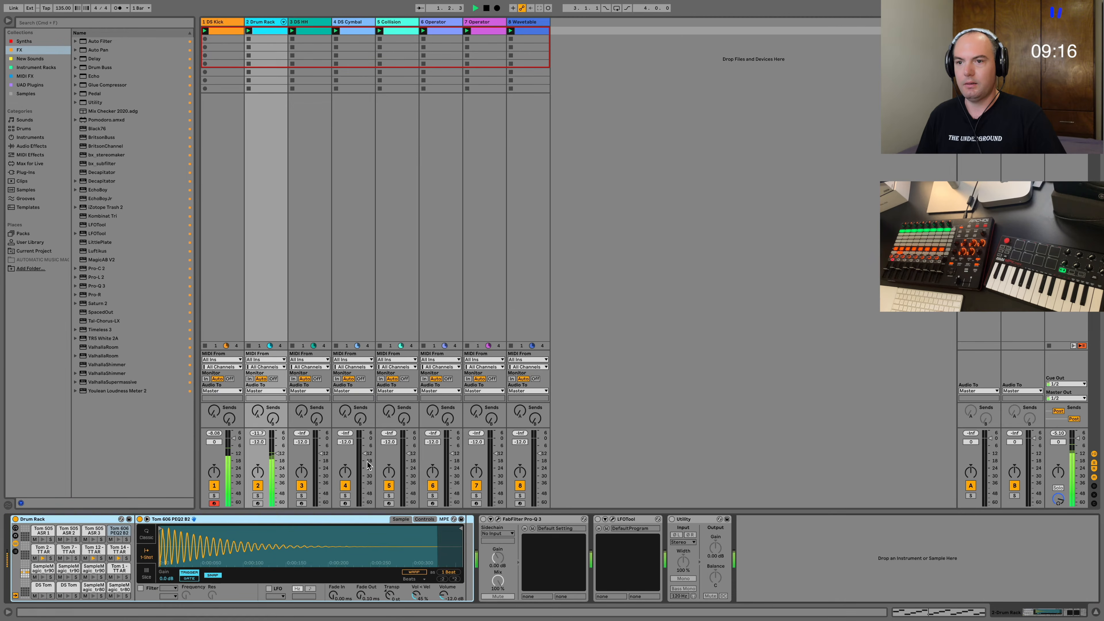
pyautogui.click(498, 519)
pyautogui.doubleClick(354, 226)
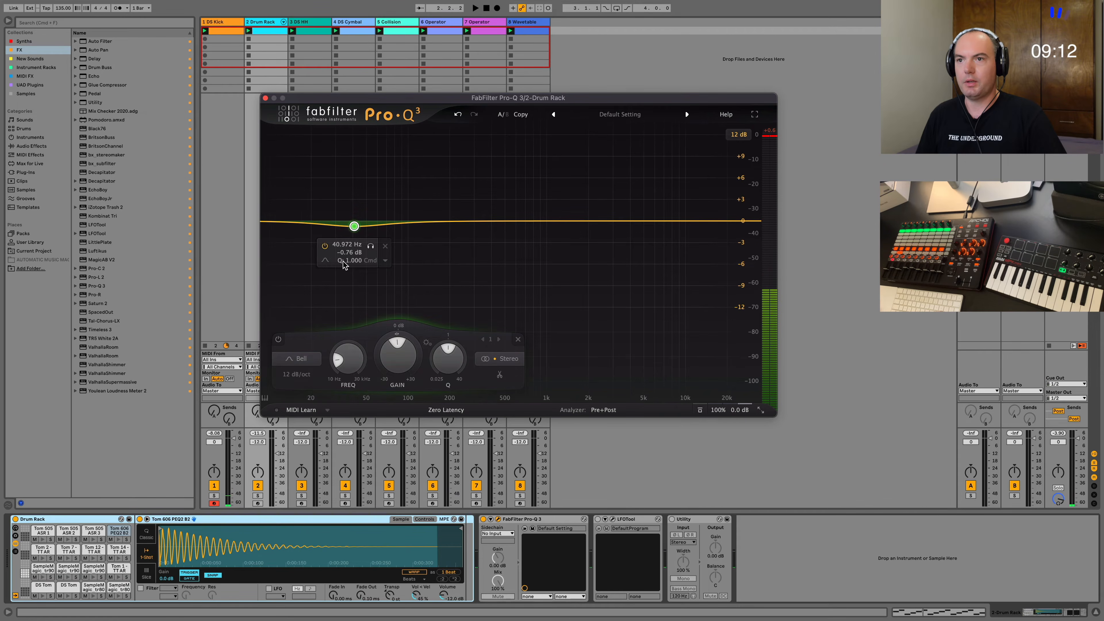
pyautogui.click(325, 260)
pyautogui.click(377, 272)
pyautogui.press('space')
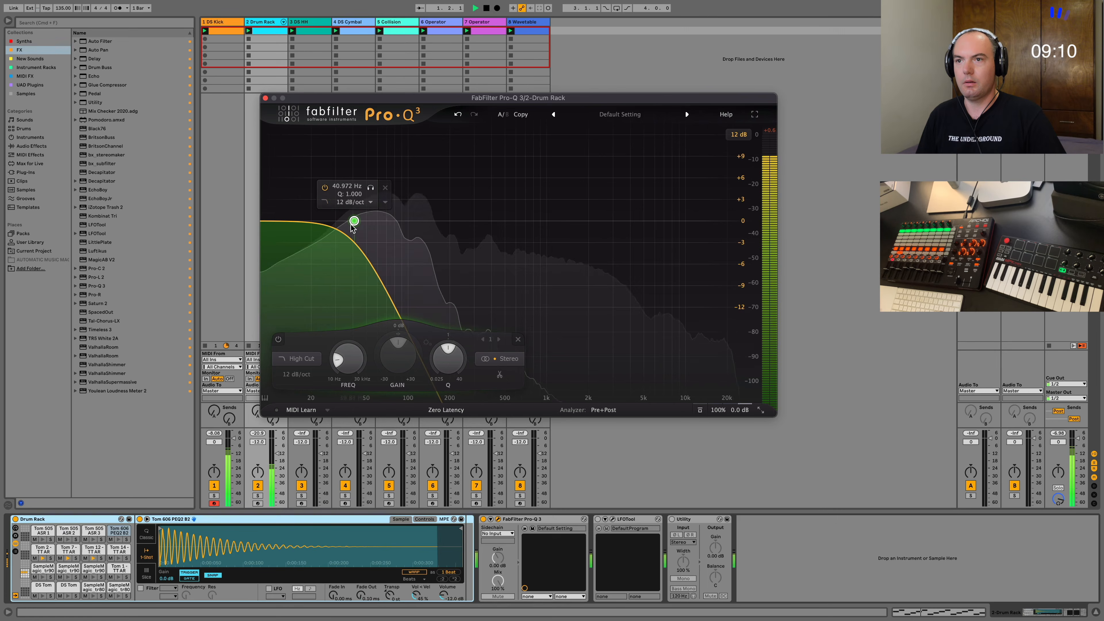
pyautogui.moveTo(352, 225); pyautogui.dragTo(406, 223)
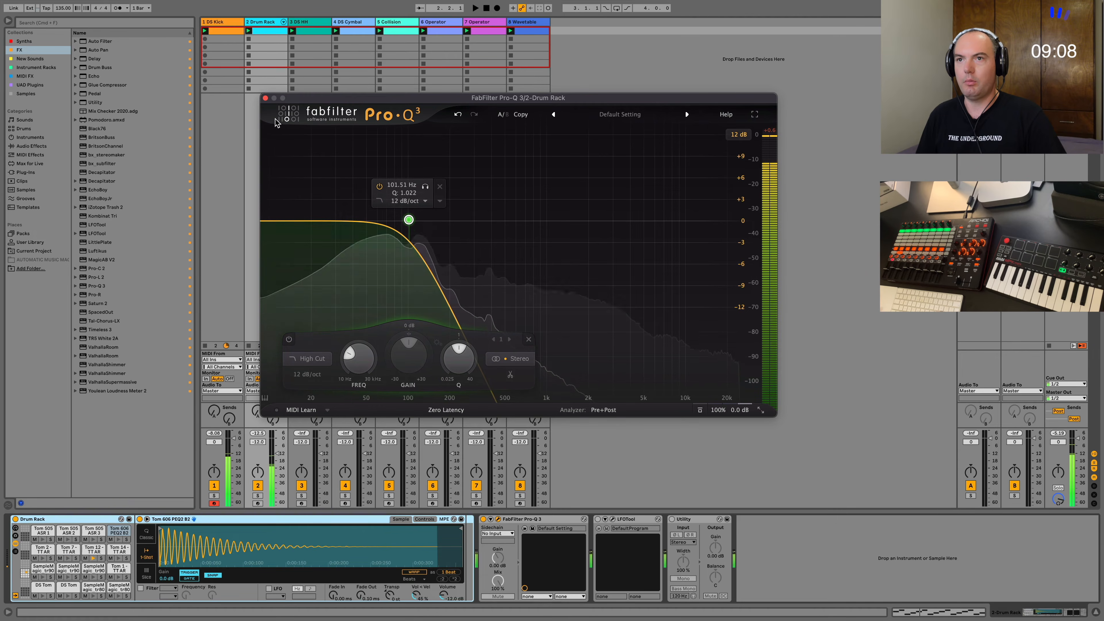
pyautogui.click(265, 98)
# Fill the whole bar of the first DS HH clip with B1 sixteenth notes by duplicating the first beat's notes.
pyautogui.click(313, 31)
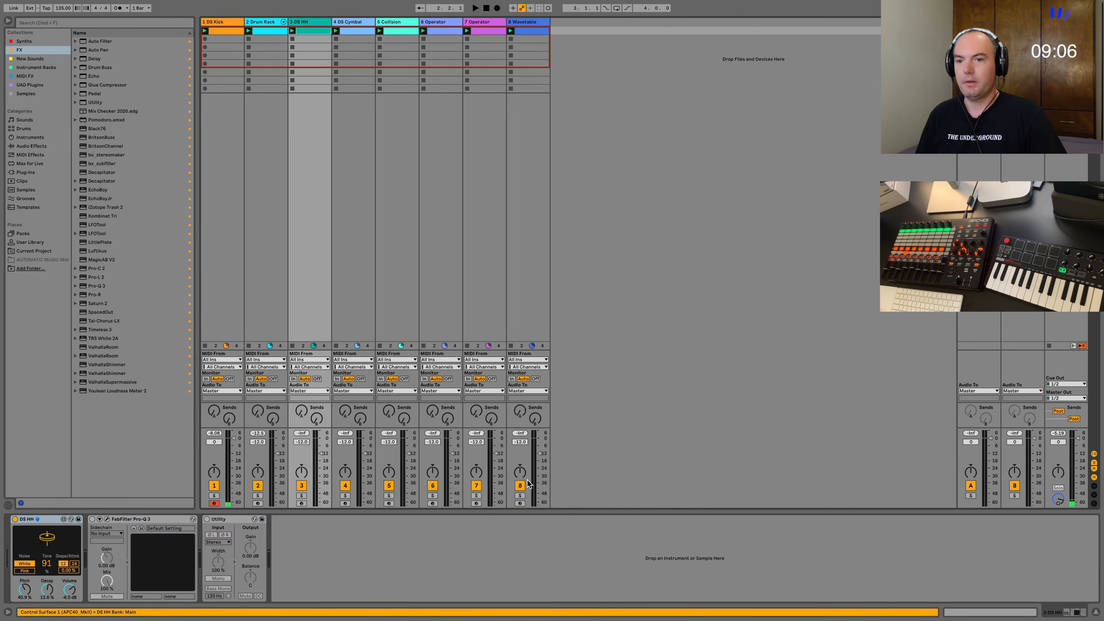
pyautogui.hotkey('shift', 'Tab')
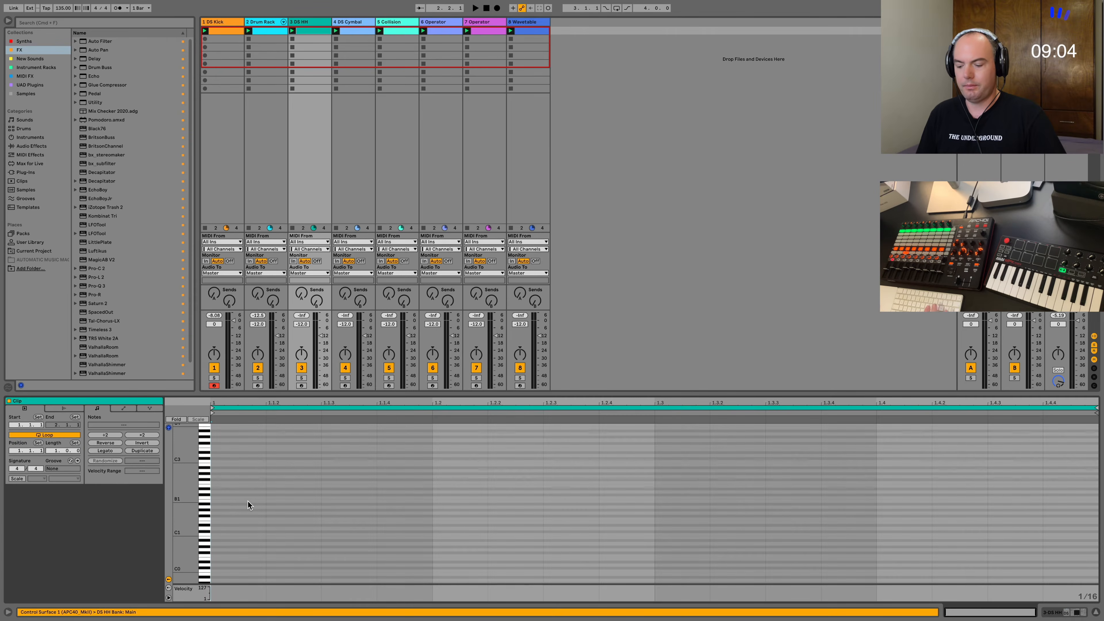
pyautogui.moveTo(252, 496)
pyautogui.mouseDown()
pyautogui.moveTo(405, 498)
pyautogui.moveTo(218, 587)
pyautogui.mouseUp()
pyautogui.press('b')
pyautogui.press('super+d')
pyautogui.press('super+d')
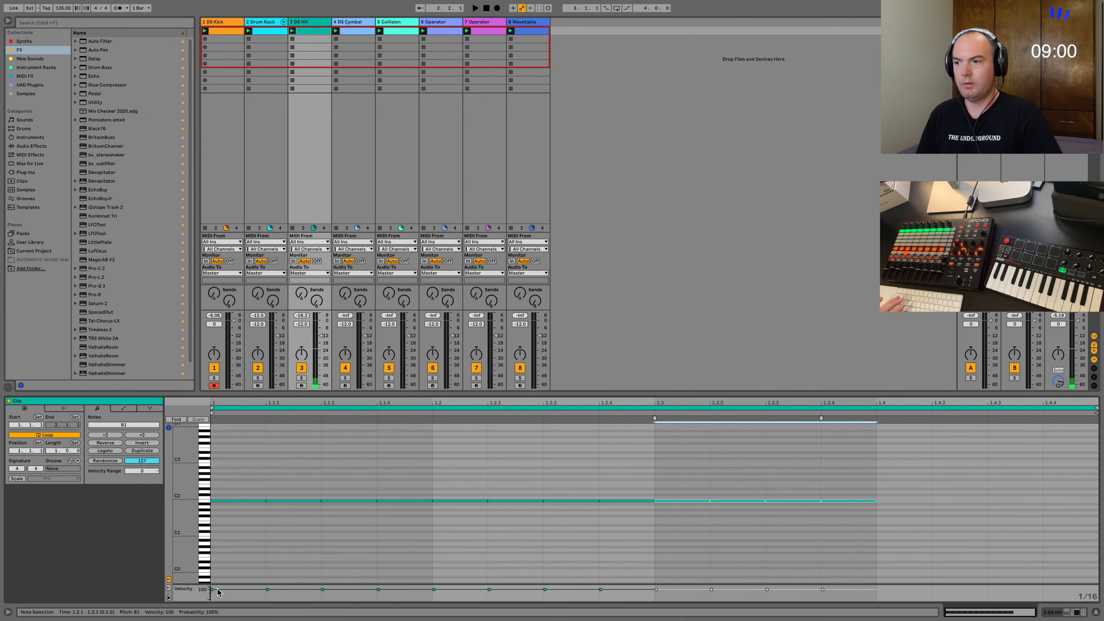
pyautogui.press('super+d')
# Randomize the velocities of all hi-hat notes and play back the loop with the track's devices shown.
pyautogui.press('super+a')
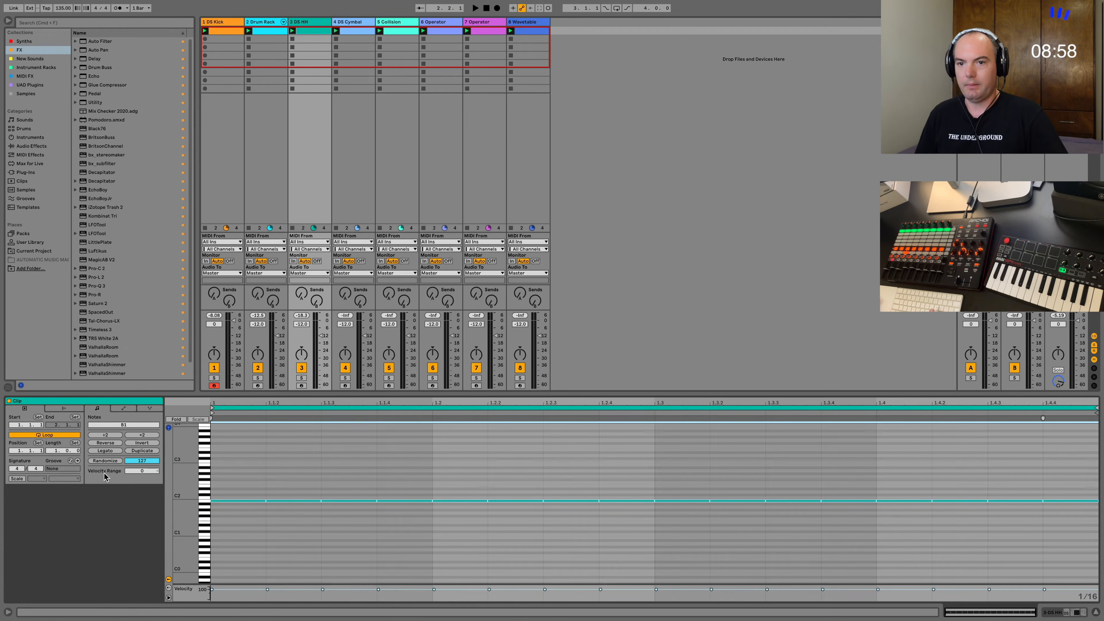
pyautogui.click(101, 461)
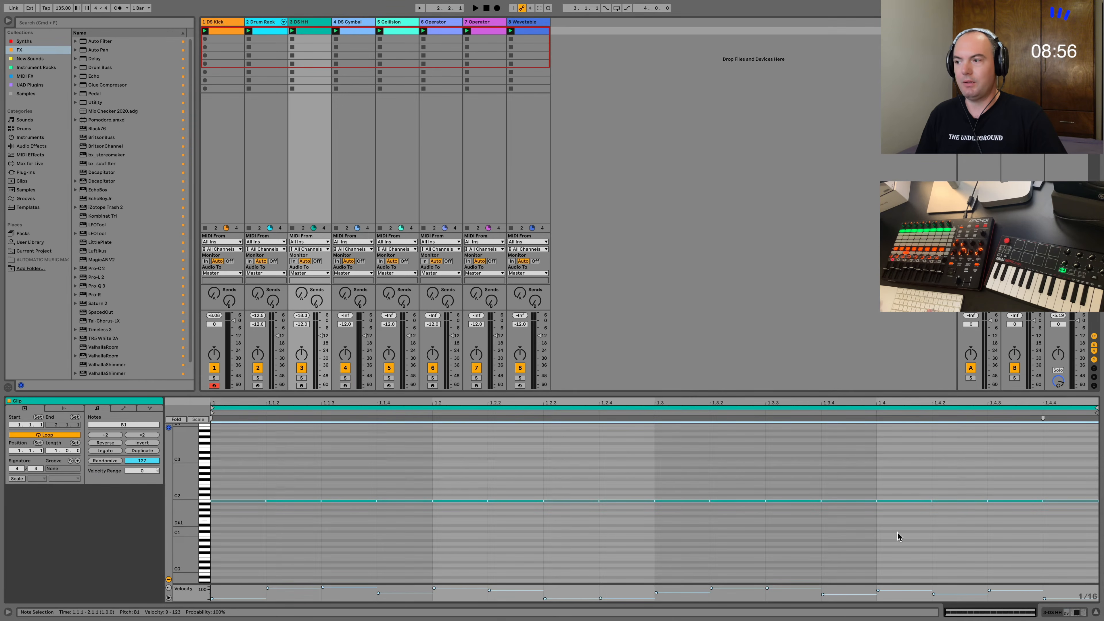
pyautogui.hotkey('shift', 'Tab')
pyautogui.press('space')
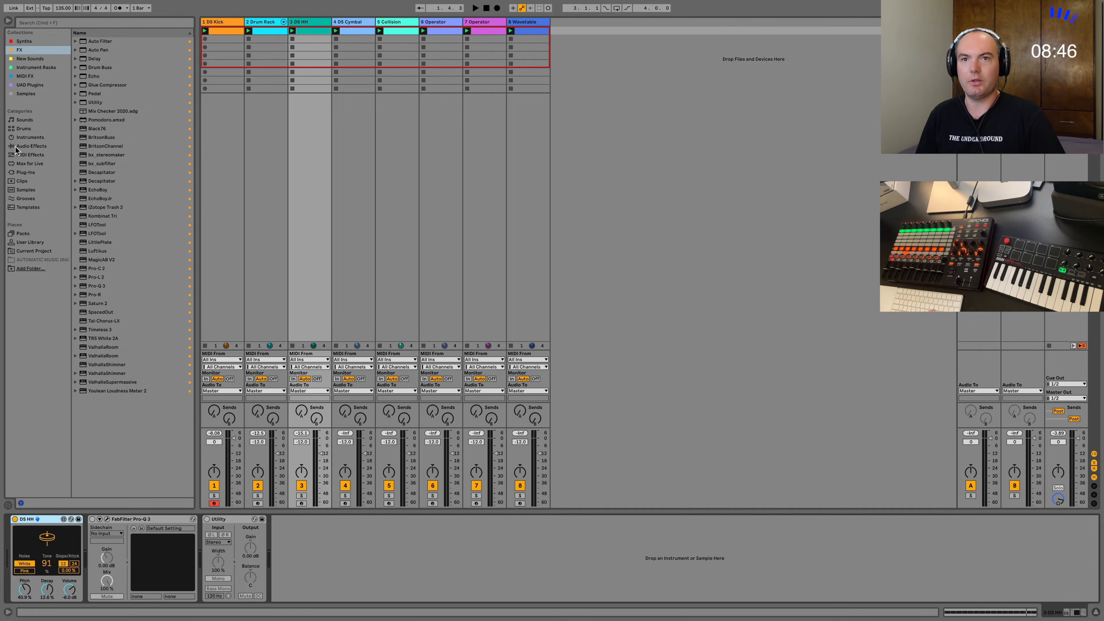
# Insert the Velocity MIDI effect before DS HH and raise its Drive and Out Low values.
pyautogui.click(21, 155)
pyautogui.doubleClick(95, 164)
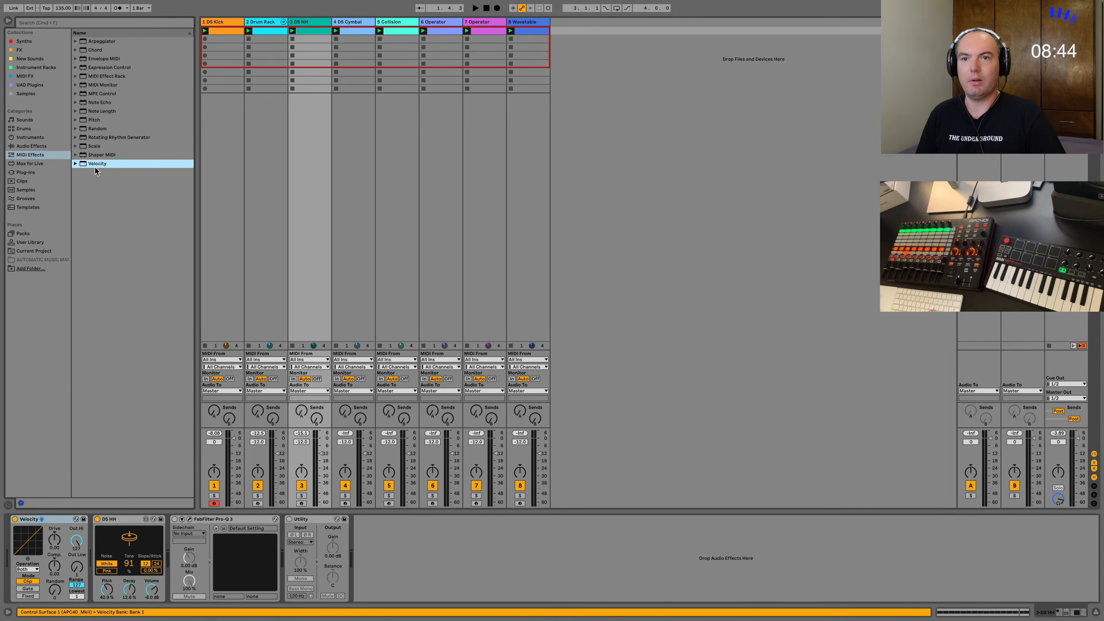
pyautogui.moveTo(50, 543); pyautogui.dragTo(50, 532)
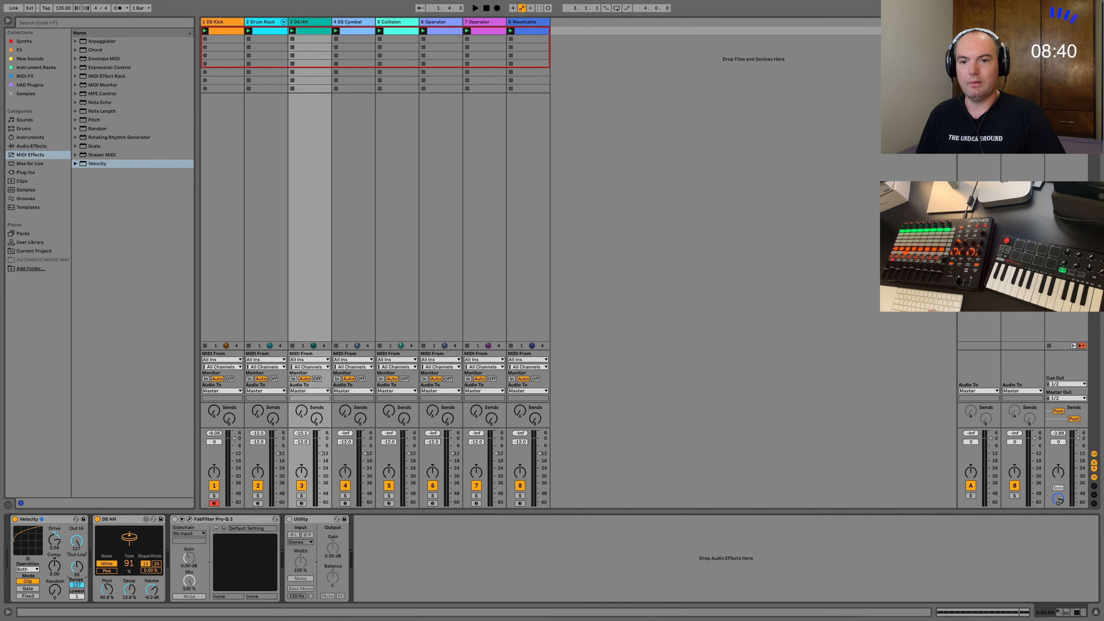
pyautogui.moveTo(77, 566); pyautogui.dragTo(77, 568)
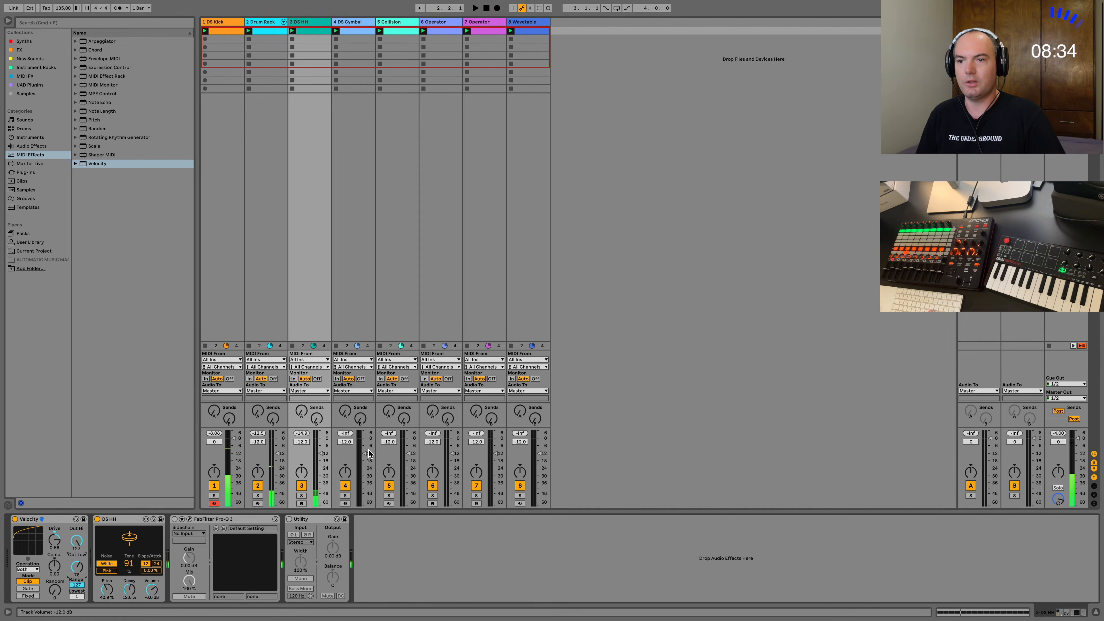
# Add an A1 sixteenth note at 1.1.3 in the first DS Cymbal clip.
pyautogui.click(353, 391)
pyautogui.click(353, 312)
pyautogui.click(352, 287)
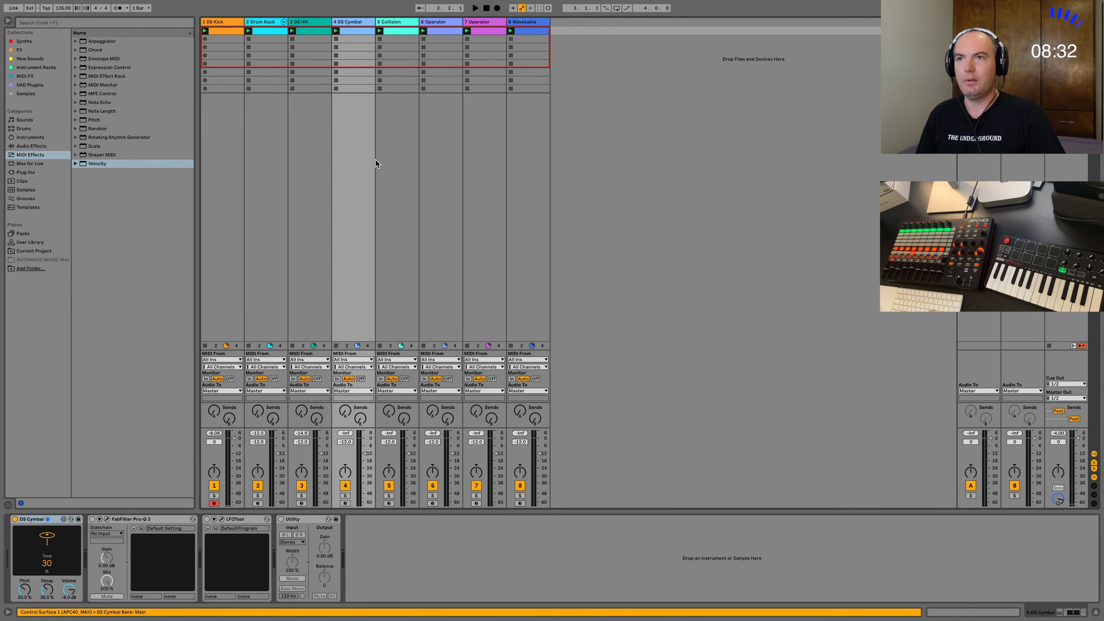
pyautogui.hotkey('shift', 'Tab')
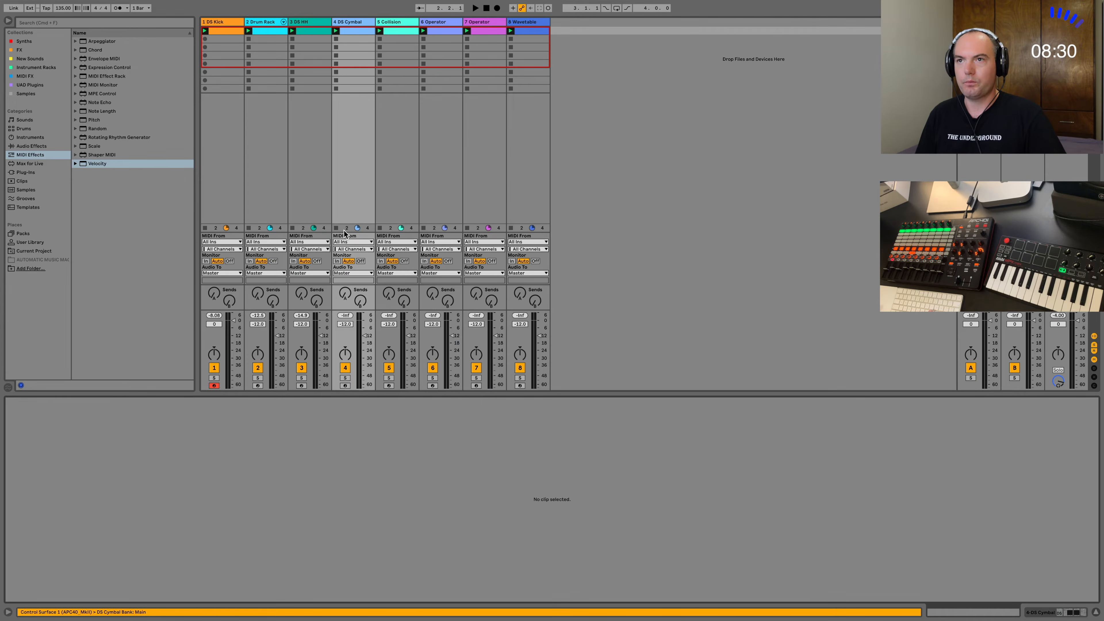
pyautogui.click(359, 31)
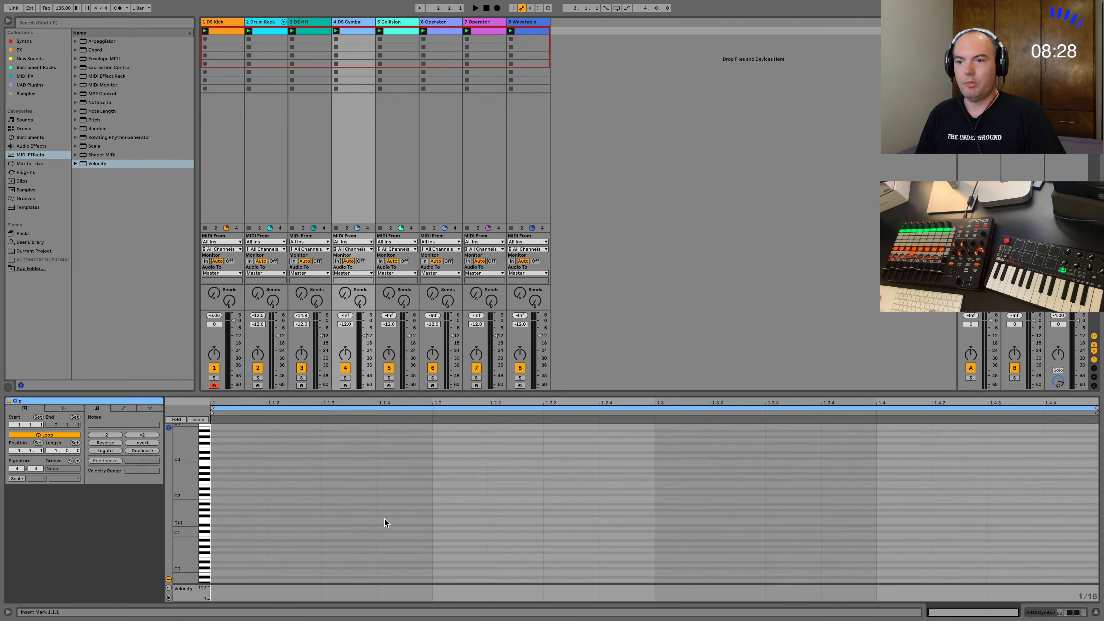
pyautogui.doubleClick(350, 507)
# Duplicate the first beat's cymbal note across the rest of the bar and play back the loop.
pyautogui.moveTo(428, 516); pyautogui.dragTo(435, 549)
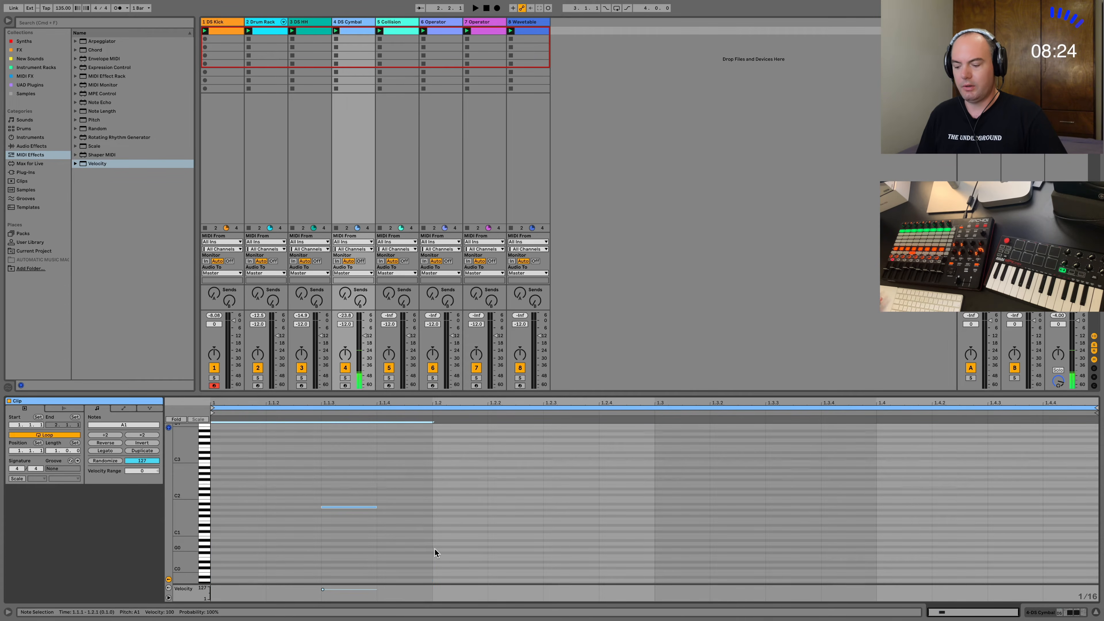
pyautogui.press('super+d')
pyautogui.press('super+d')
pyautogui.press('super+d')
pyautogui.press('space')
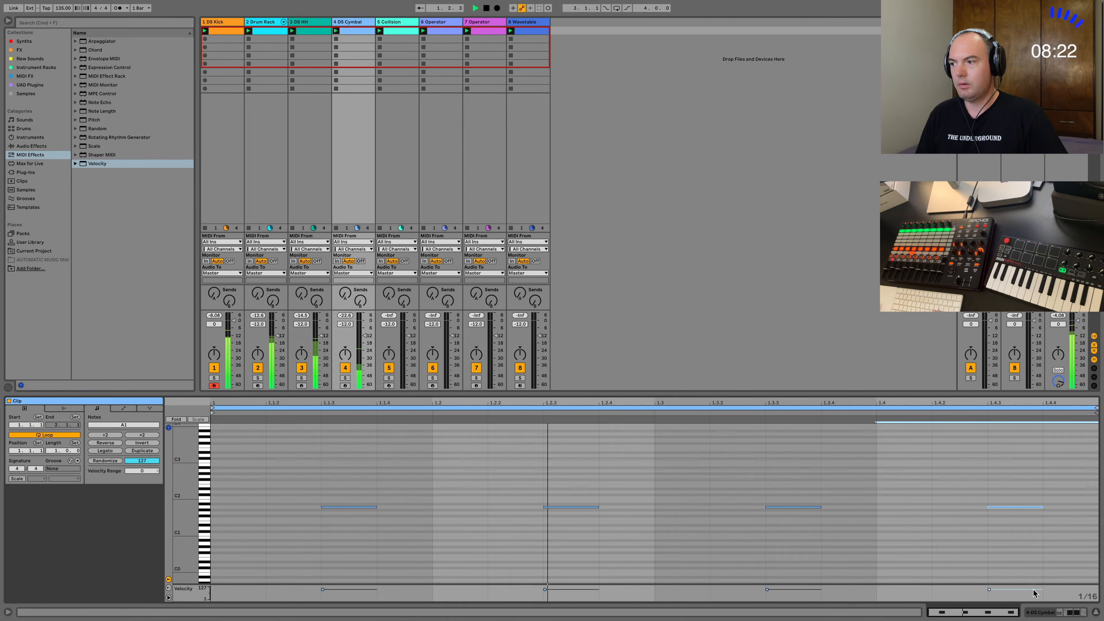
# Raise DS Cymbal's Pitch and Tone, with Tone at 58, and set its Decay to about 40 % while the loop plays.
pyautogui.hotkey('shift', 'Tab')
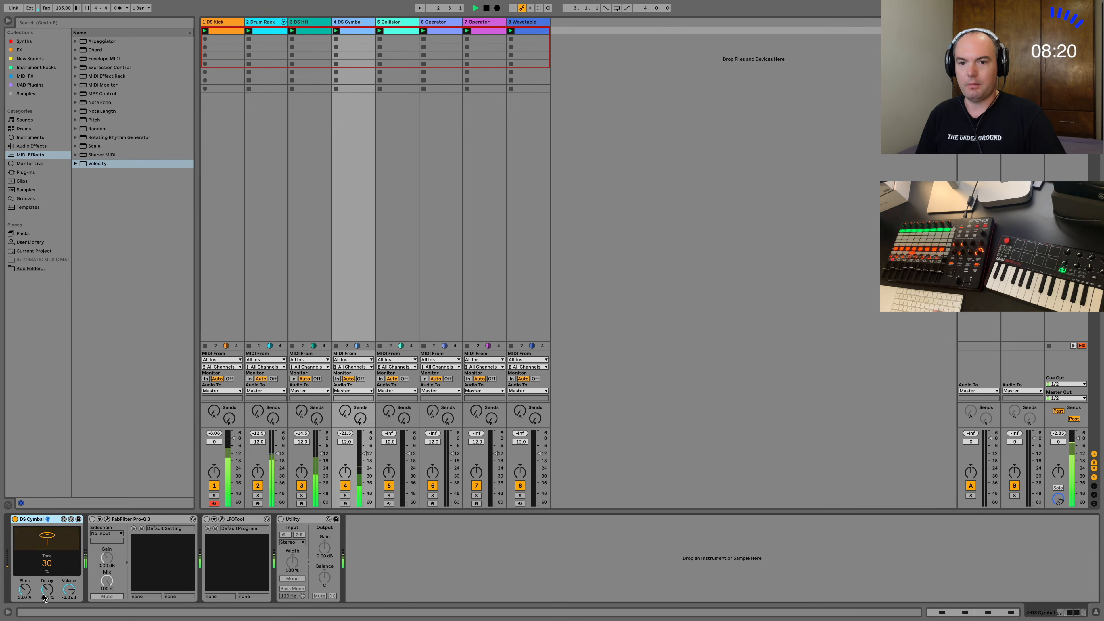
pyautogui.moveTo(25, 590); pyautogui.dragTo(47, 545)
pyautogui.moveTo(47, 590); pyautogui.dragTo(47, 592)
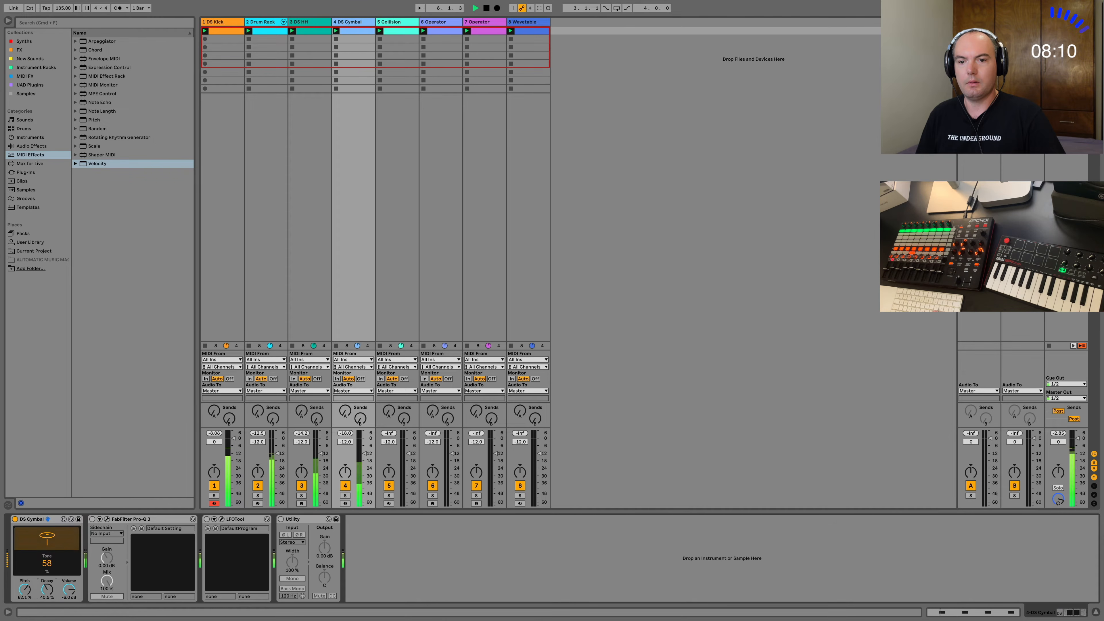
# Browse the replacement presets for Collision and audition Air Of Dread and High Pad from Ambient & Evolving.
pyautogui.click(400, 203)
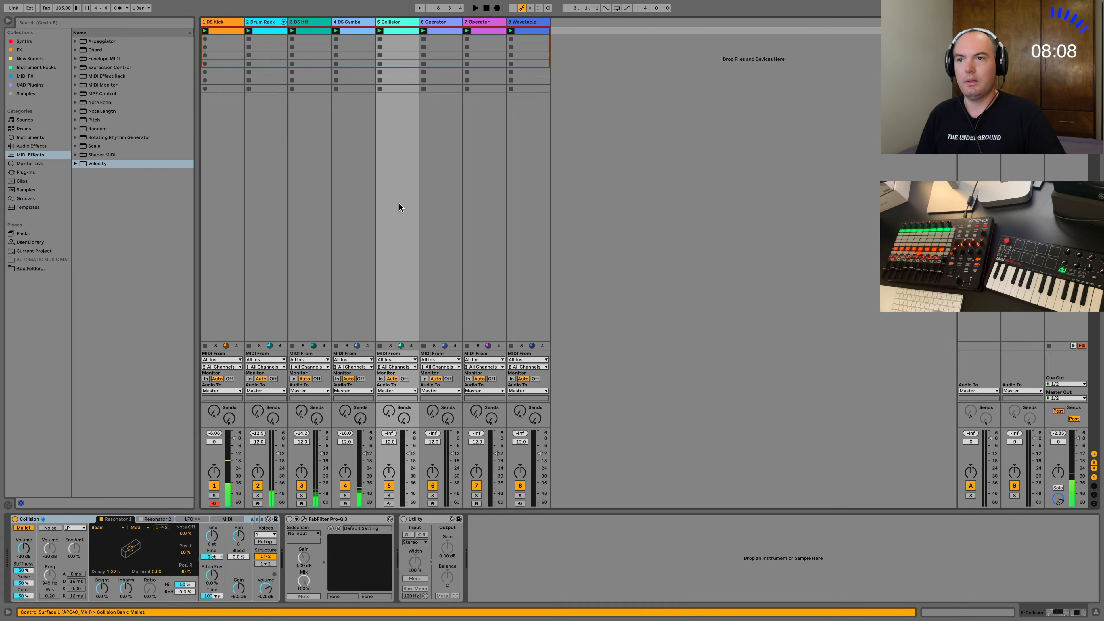
pyautogui.click(267, 520)
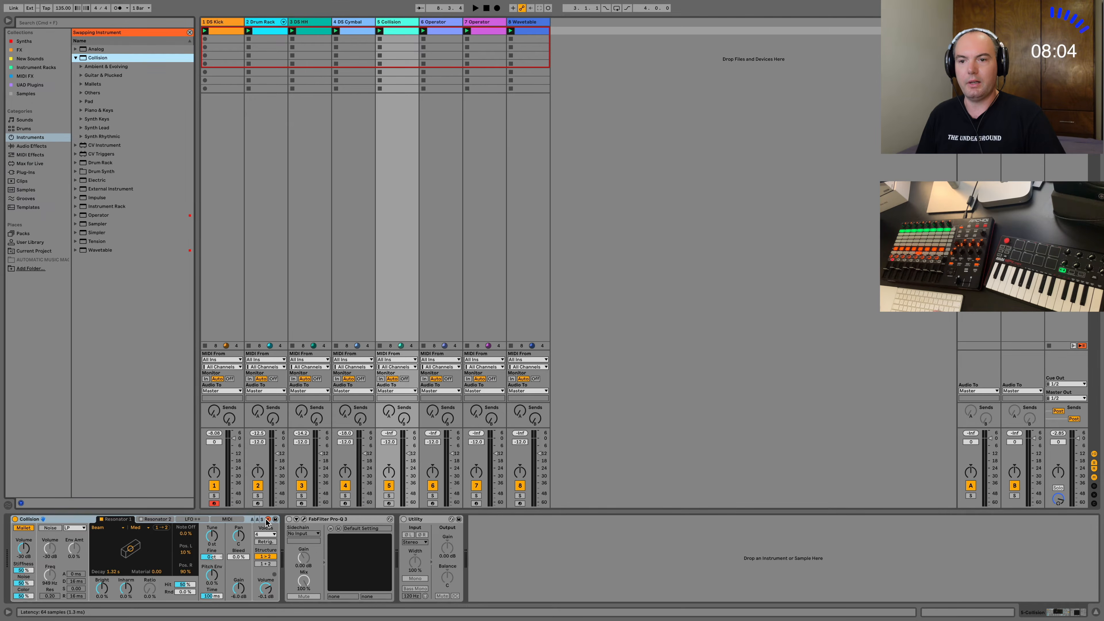
pyautogui.click(81, 101)
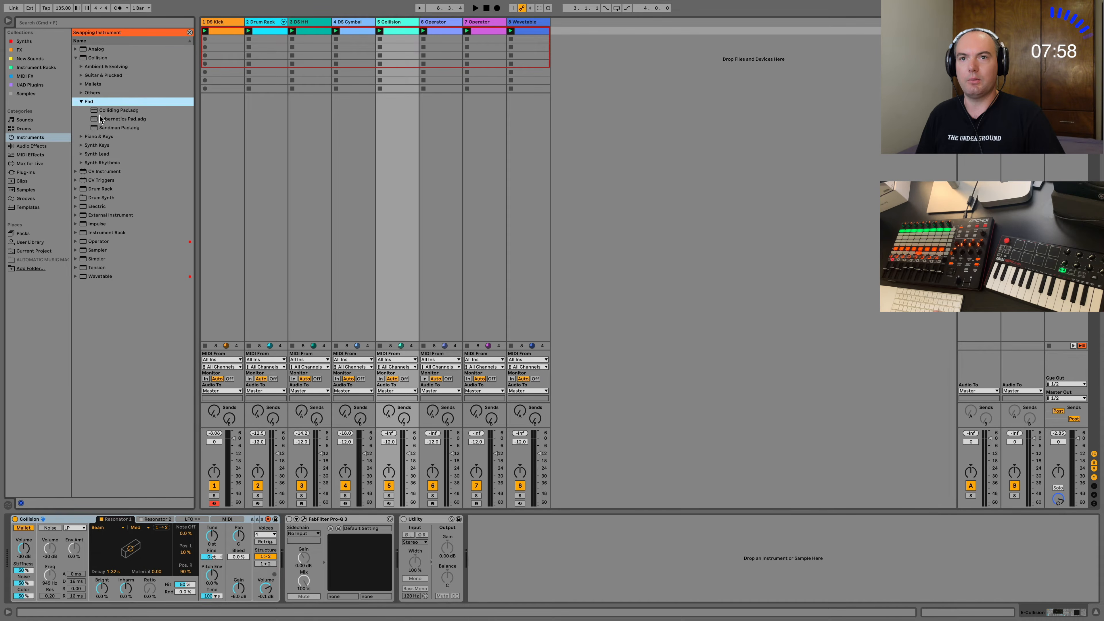
pyautogui.click(80, 66)
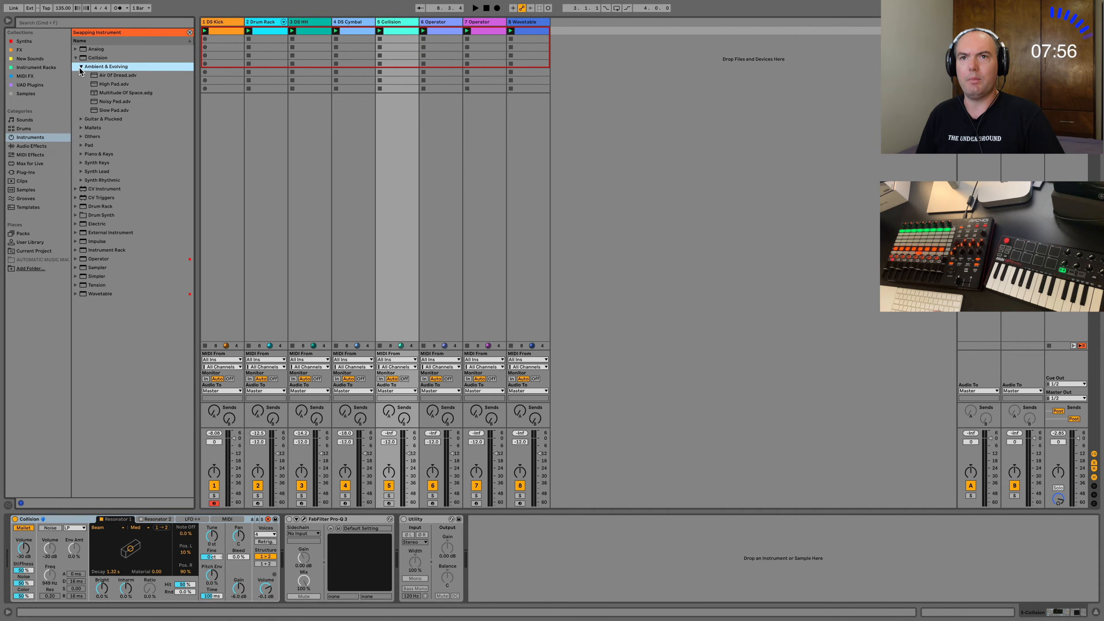
pyautogui.click(110, 76)
pyautogui.click(112, 85)
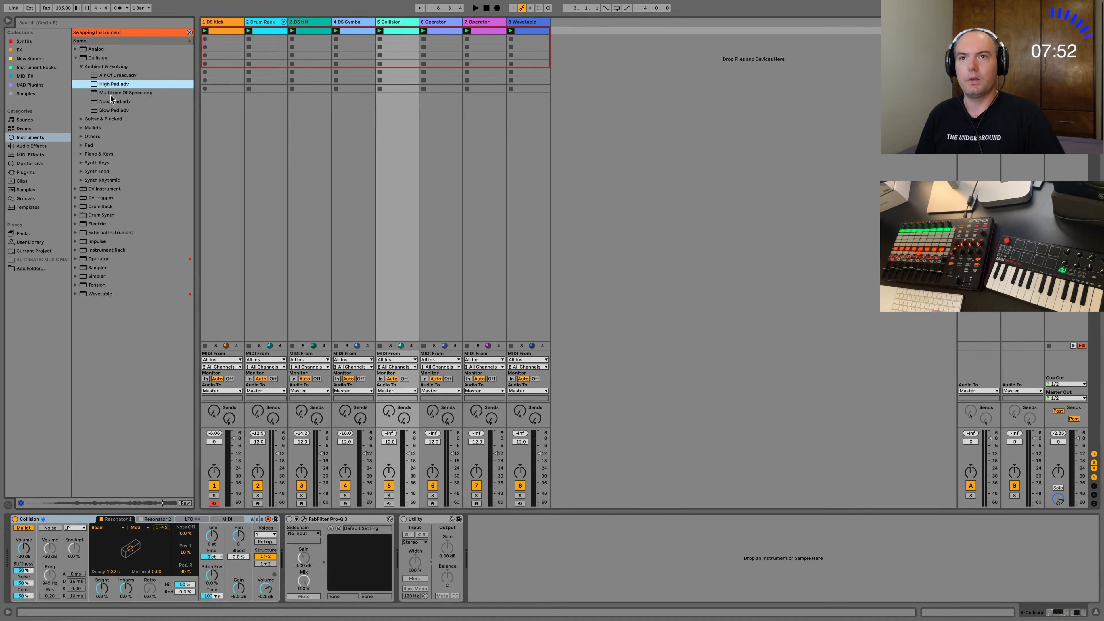
# Add an F#2 note in the first Collision clip, stretch it across the whole bar and play back the loop.
pyautogui.click(951, 611)
pyautogui.click(397, 31)
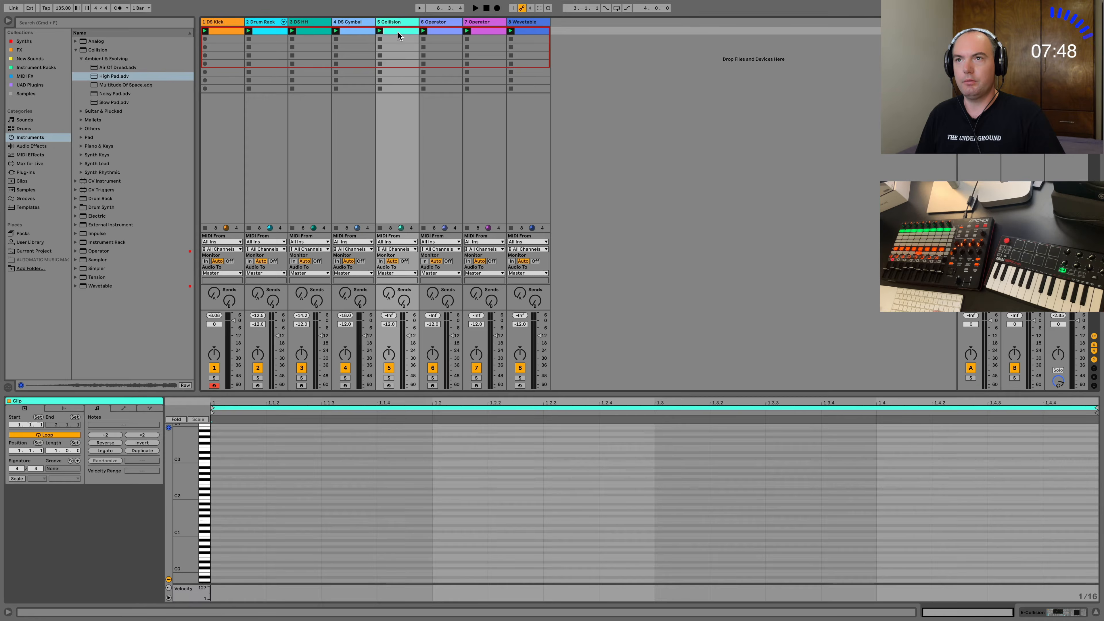
pyautogui.doubleClick(235, 480)
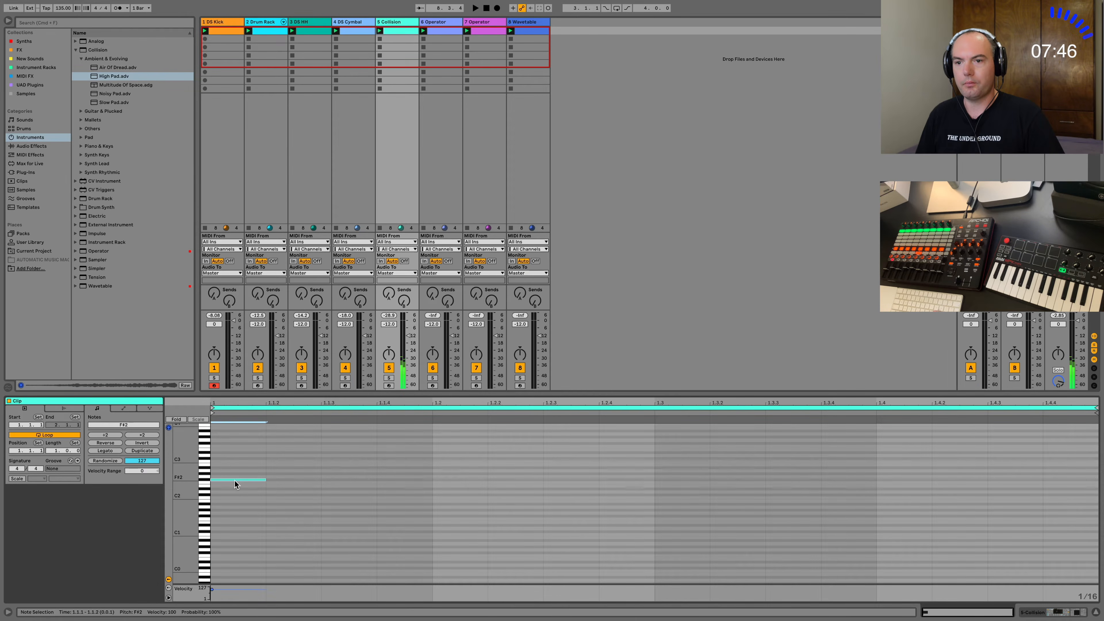
pyautogui.moveTo(265, 480); pyautogui.dragTo(1097, 480)
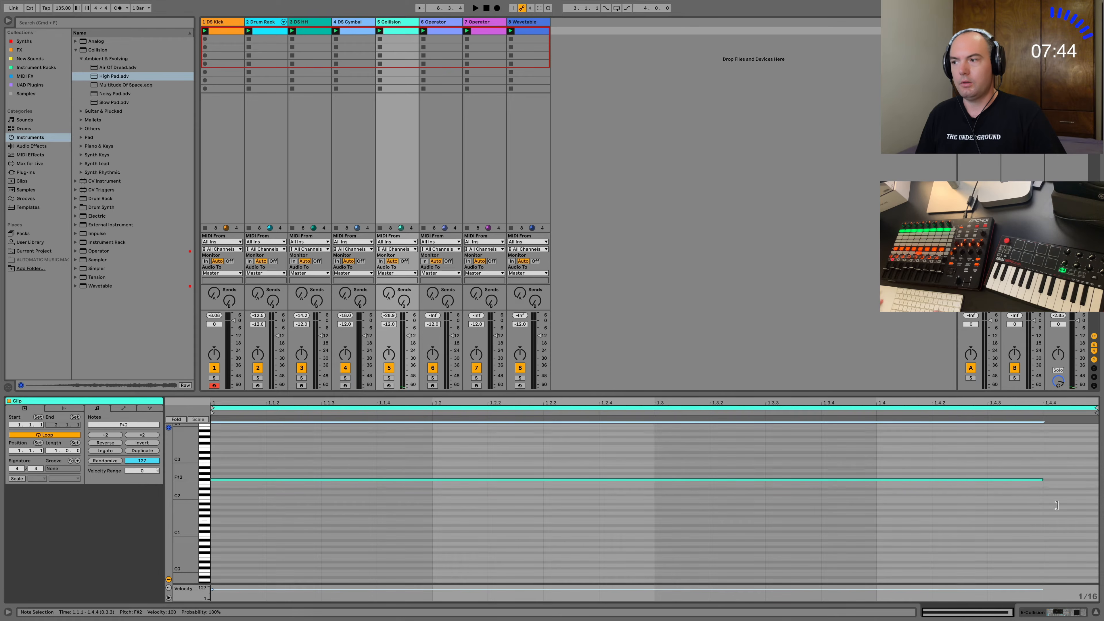
pyautogui.press('space')
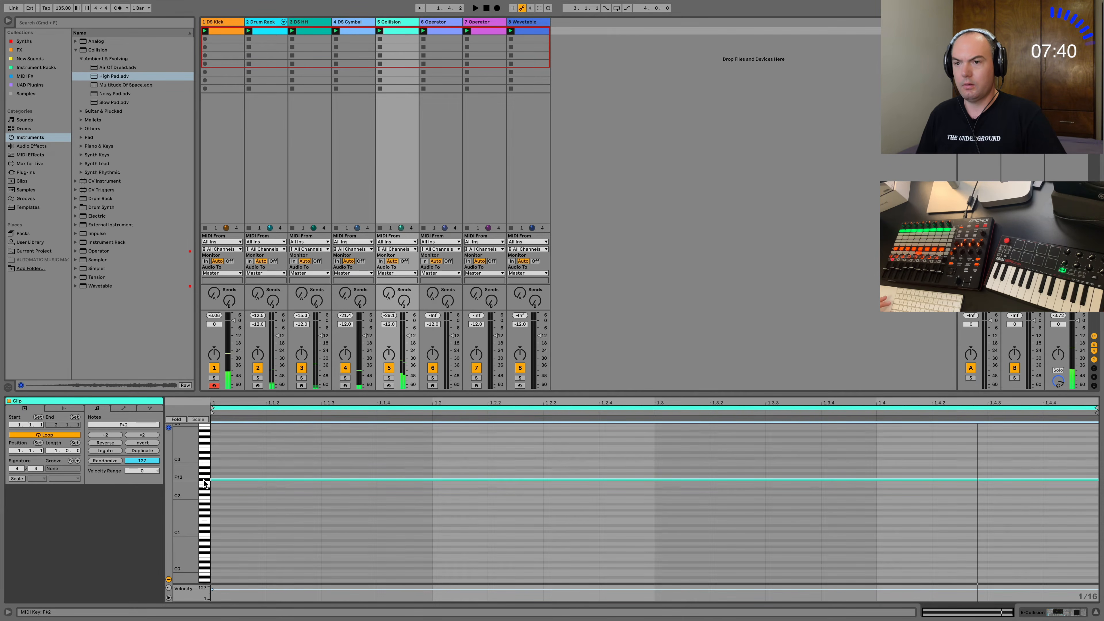
# Transpose the sustained note up two octaves to F#4, load High Pad.adv on the Collision track and play the loop.
pyautogui.hotkey('shift', 'Up')
pyautogui.hotkey('shift', 'Up')
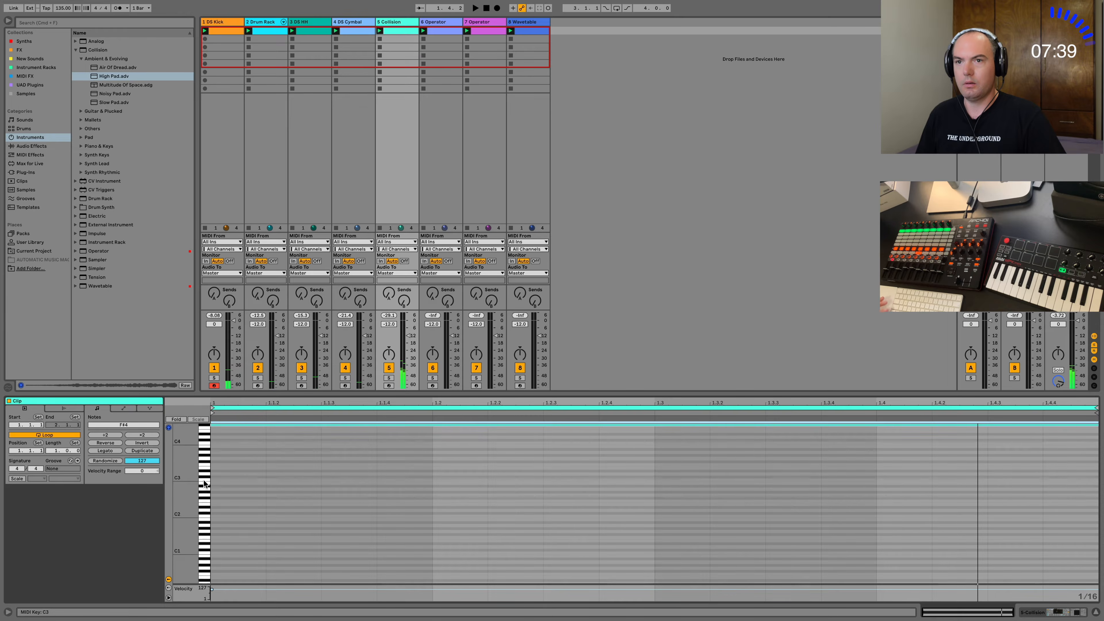
pyautogui.doubleClick(113, 77)
pyautogui.press('space')
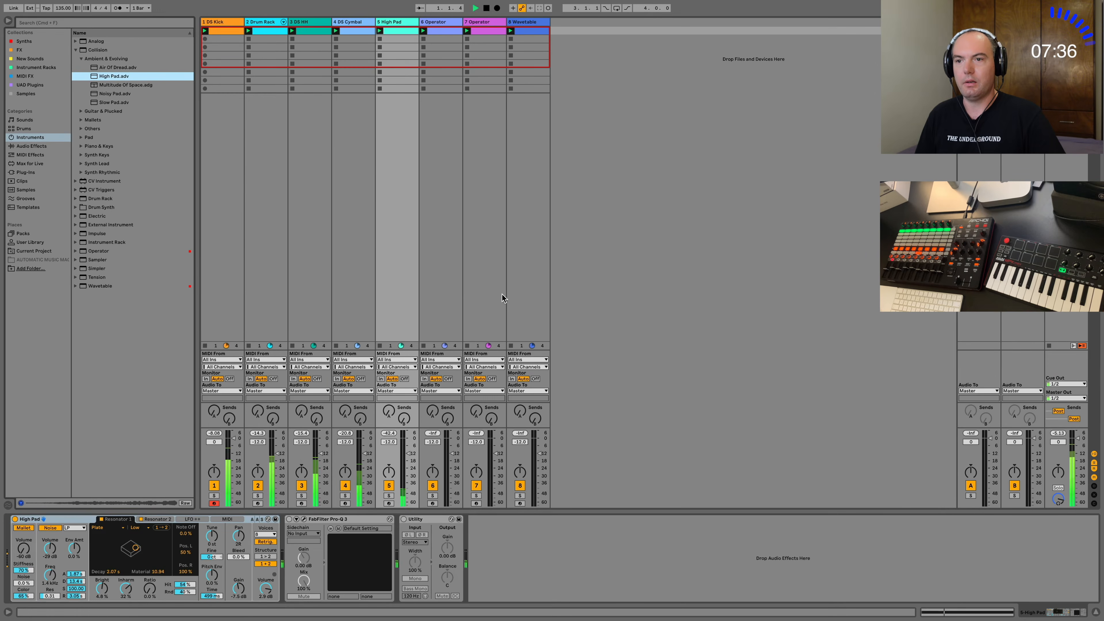
# Move the sustained High Pad note down to F#2 and listen to the loop with the track's devices shown.
pyautogui.hotkey('shift', 'Tab')
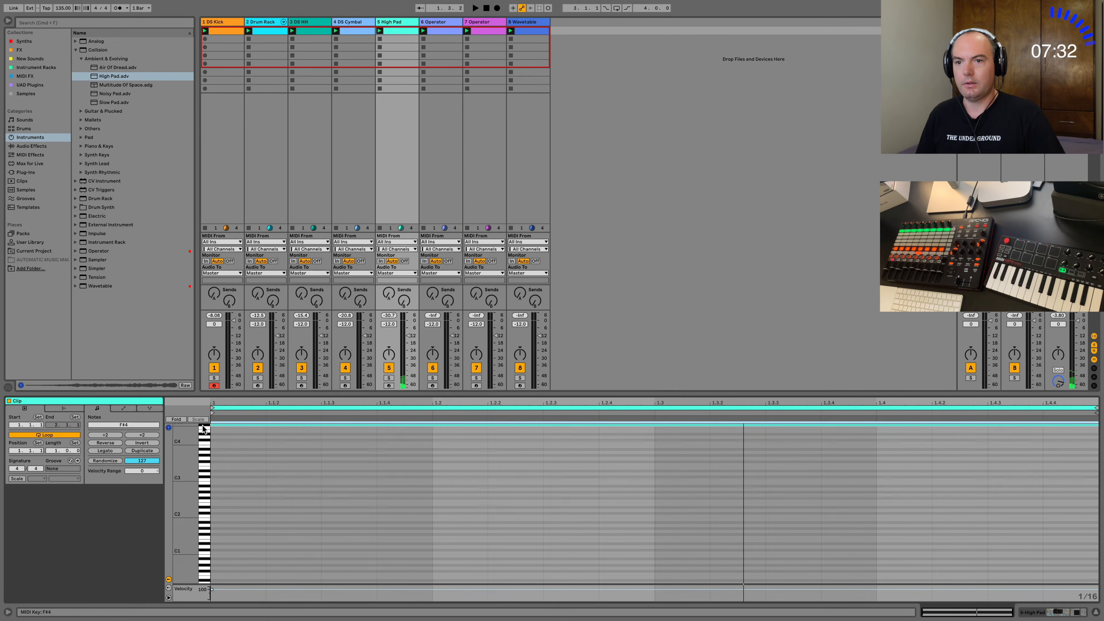
pyautogui.click(204, 499)
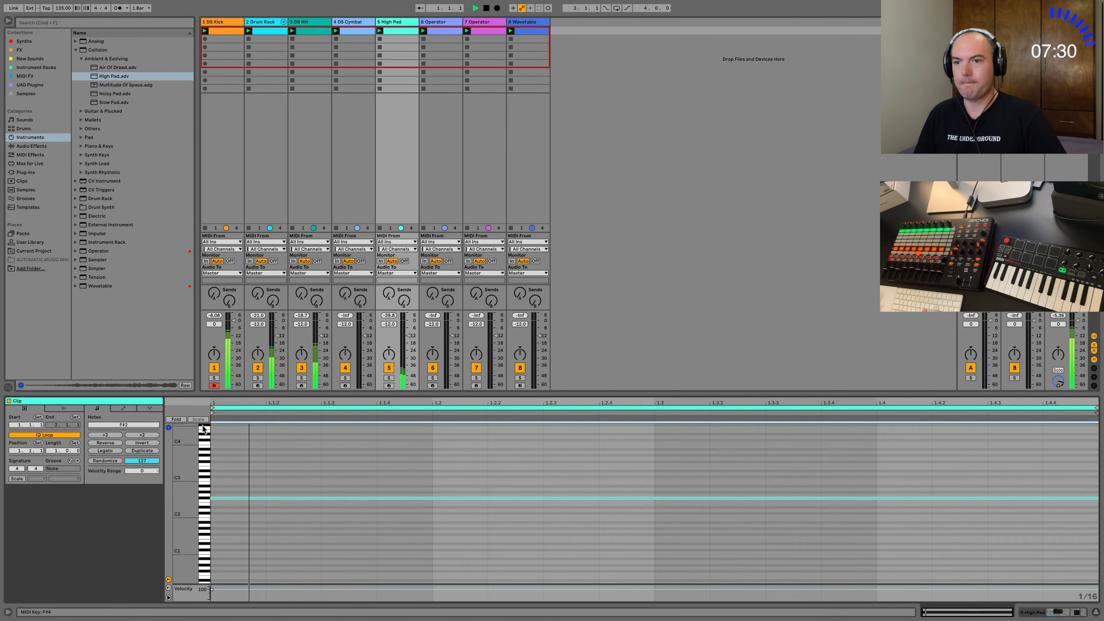
pyautogui.hotkey('shift', 'Tab')
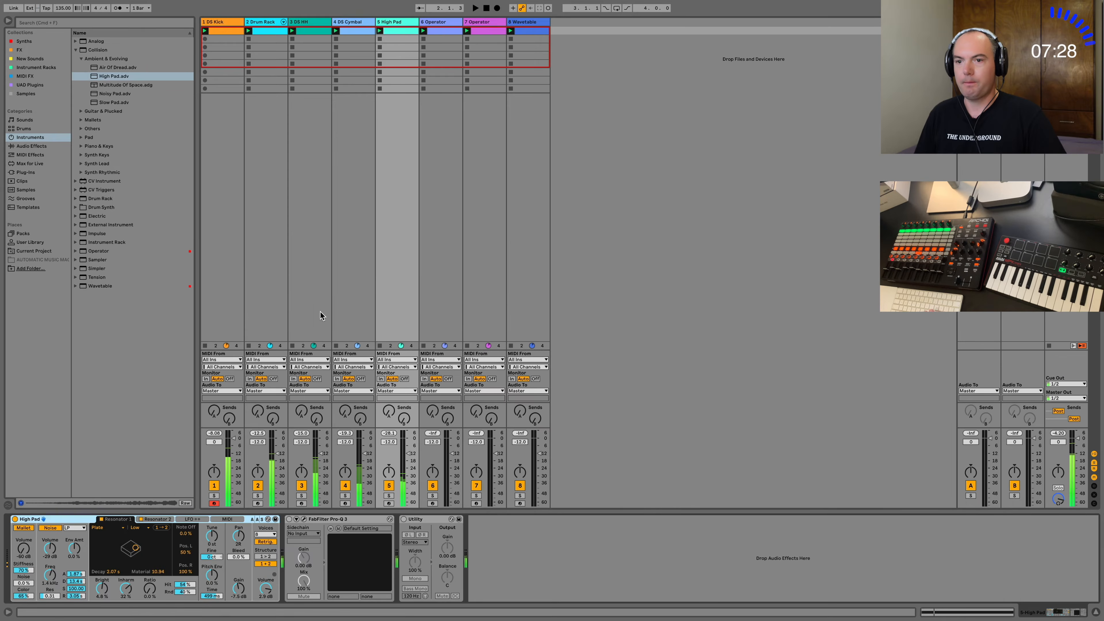
# Copy LFOTool from the DS Cymbal track and paste it at the end of the High Pad track's device chain.
pyautogui.click(352, 26)
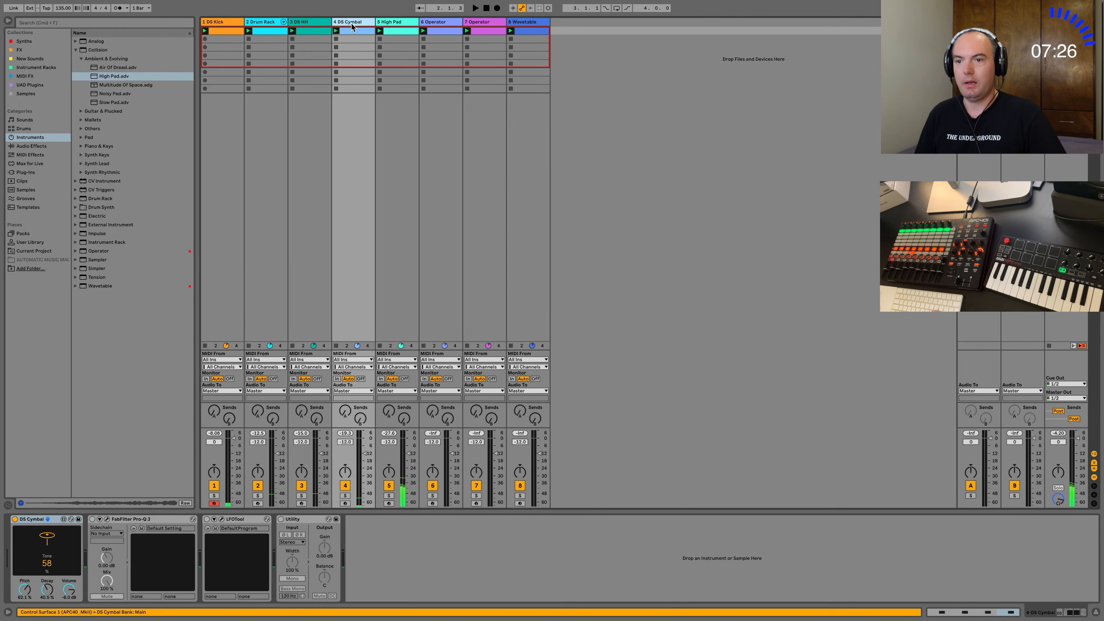
pyautogui.click(247, 524)
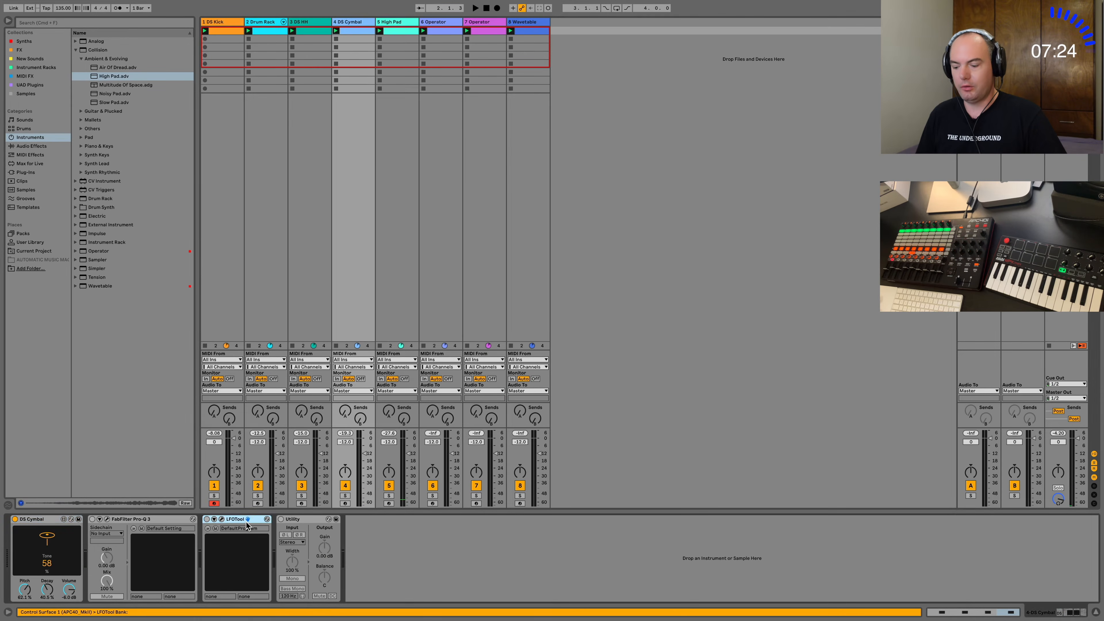
pyautogui.click(404, 243)
pyautogui.click(546, 534)
pyautogui.press('super+v')
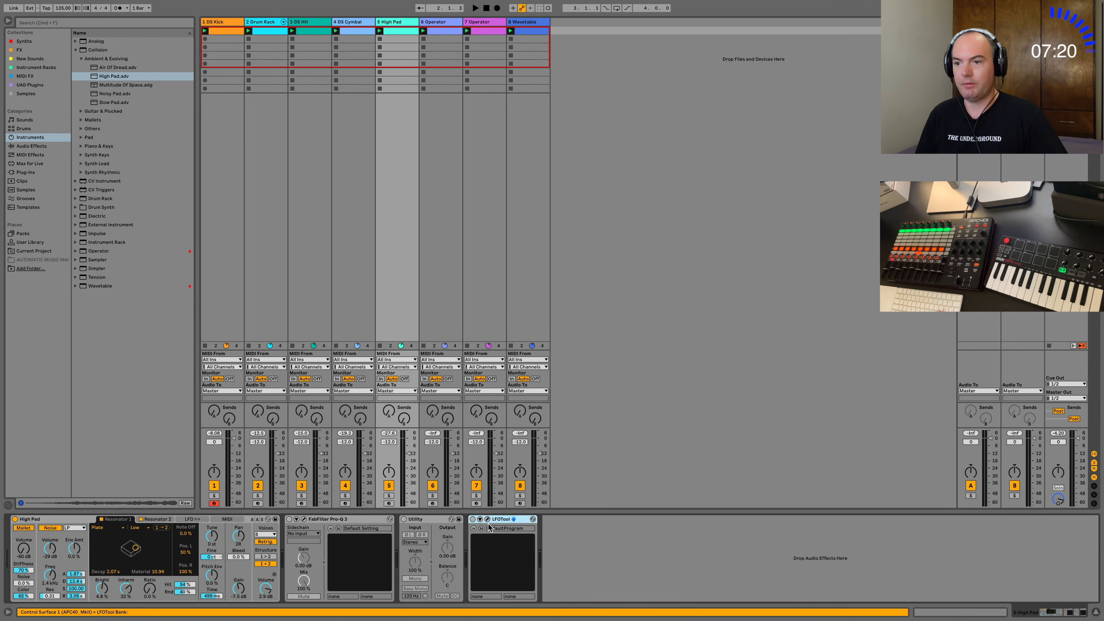
# Place LFOTool before Utility on the High Pad track and check its plug-in window while the loop plays.
pyautogui.press('space')
pyautogui.moveTo(441, 520); pyautogui.dragTo(585, 542)
pyautogui.click(417, 520)
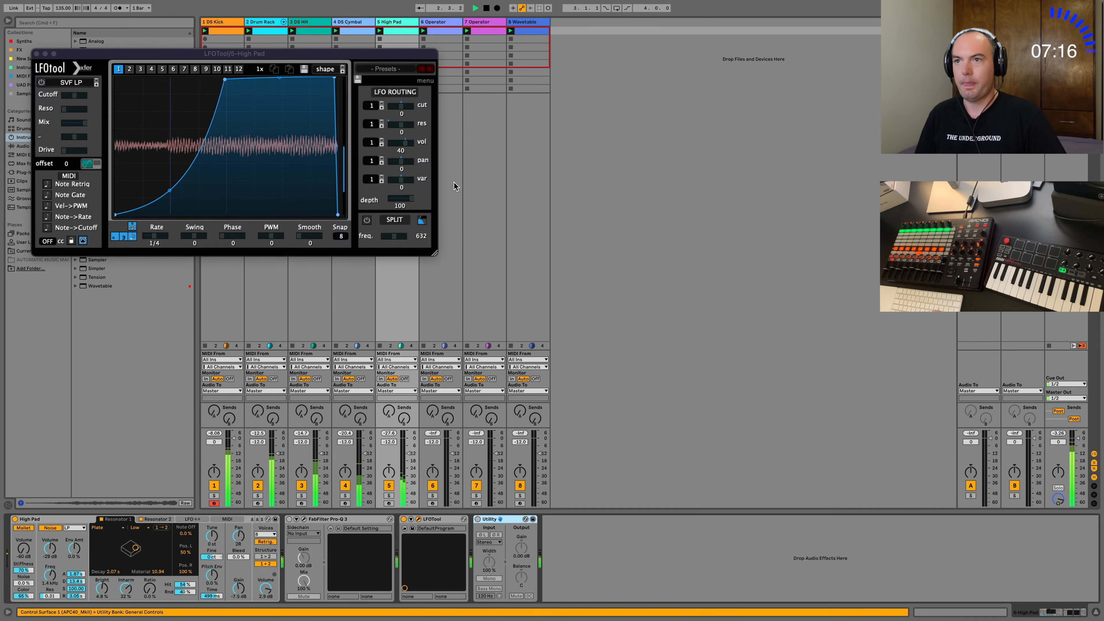
pyautogui.click(36, 53)
# Browse Operator's Bass presets for track 6, audition Dynamic Harmonics Bass and set the preview volume to about -17.8 dB.
pyautogui.click(440, 24)
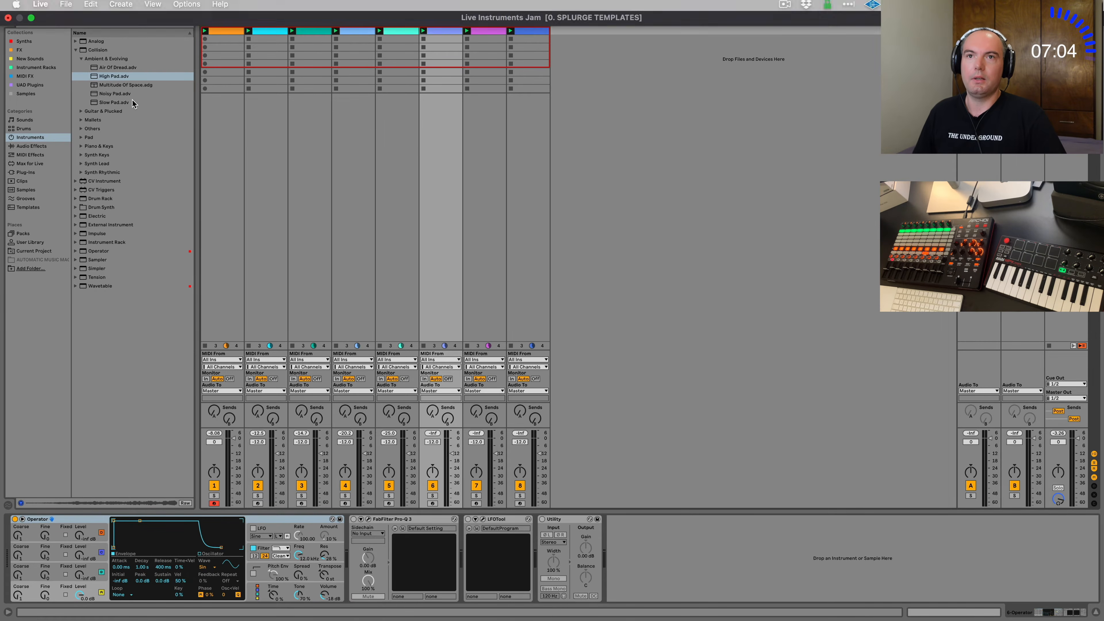
pyautogui.click(333, 520)
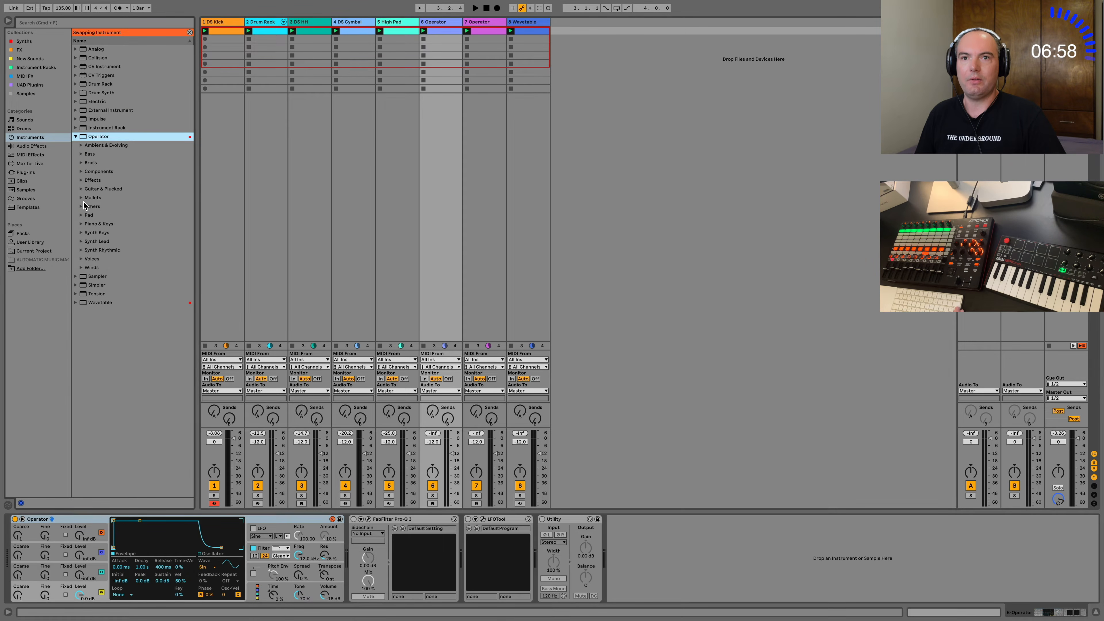
pyautogui.click(82, 154)
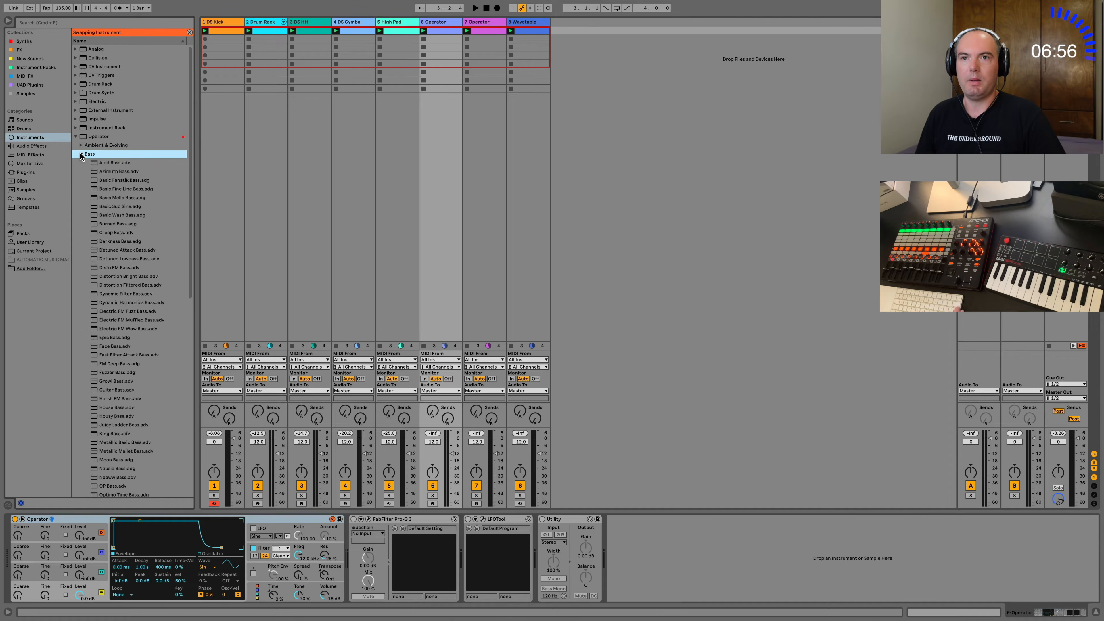
pyautogui.click(118, 232)
pyautogui.click(118, 303)
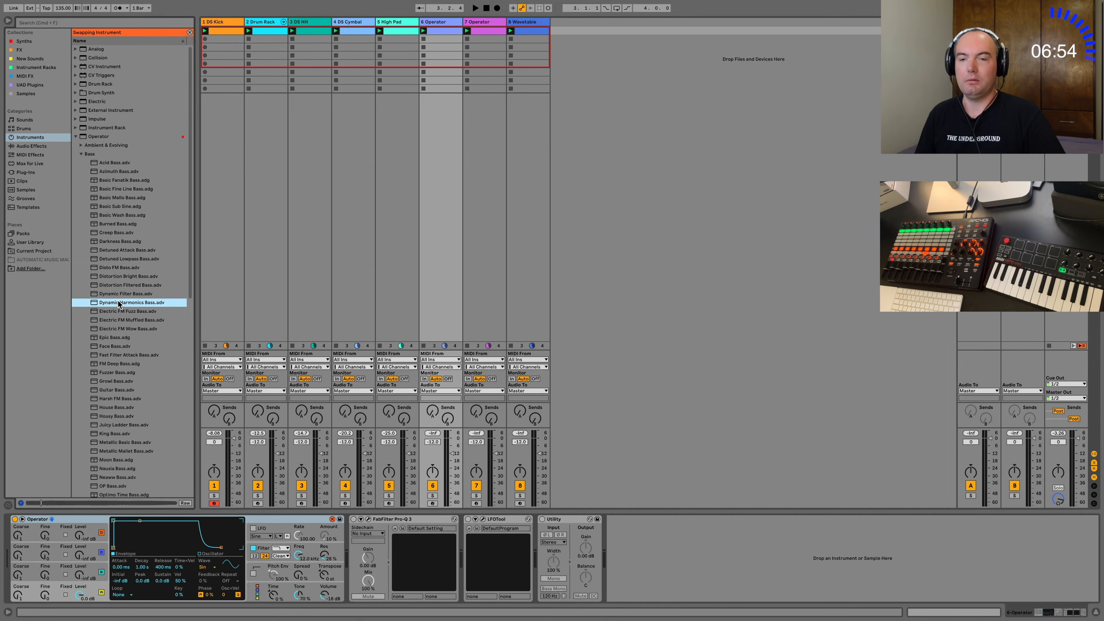
pyautogui.moveTo(1059, 499); pyautogui.dragTo(1059, 524)
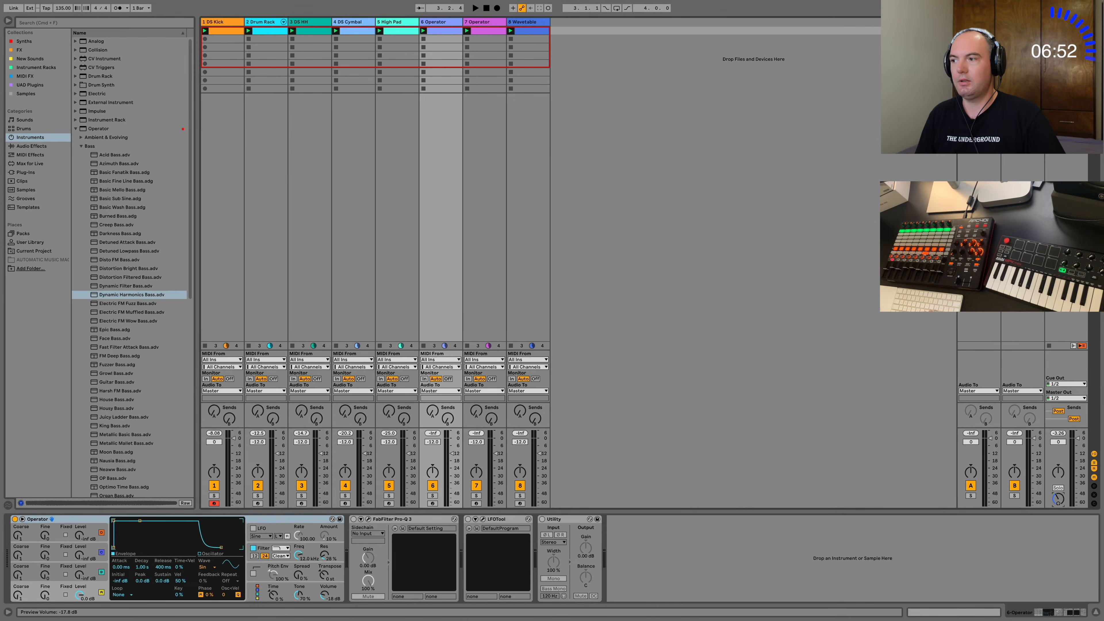
# Audition Operator's Bass presets for track 6, including Face Bass, Guitar Bass, Metallic Basic Bass and OP Bass.
pyautogui.click(133, 339)
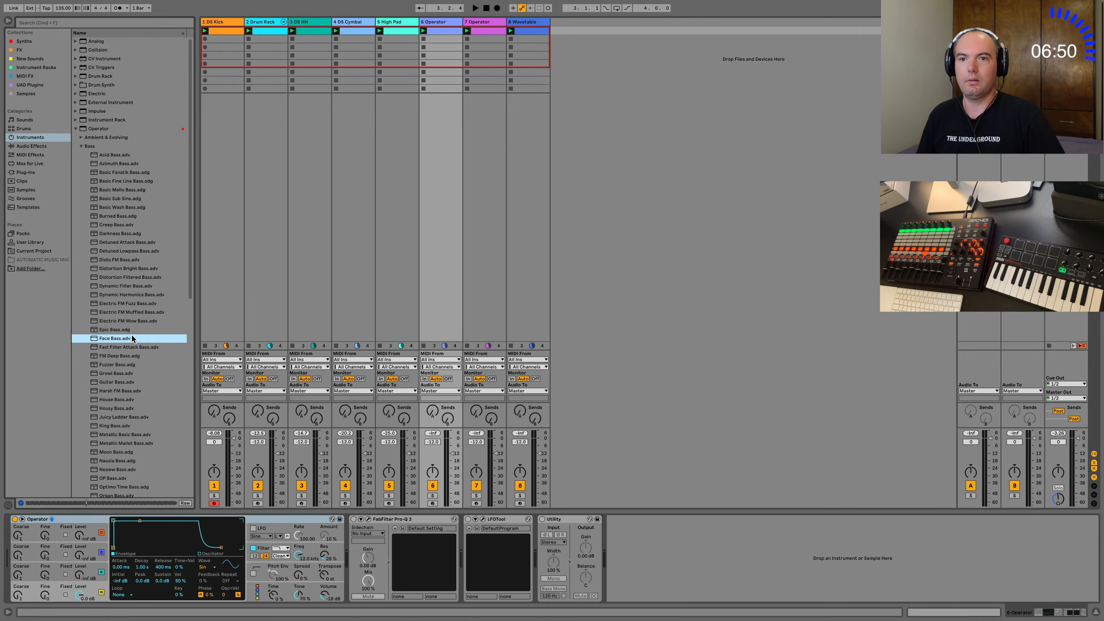
pyautogui.click(136, 382)
pyautogui.scroll(-3, 136, 387)
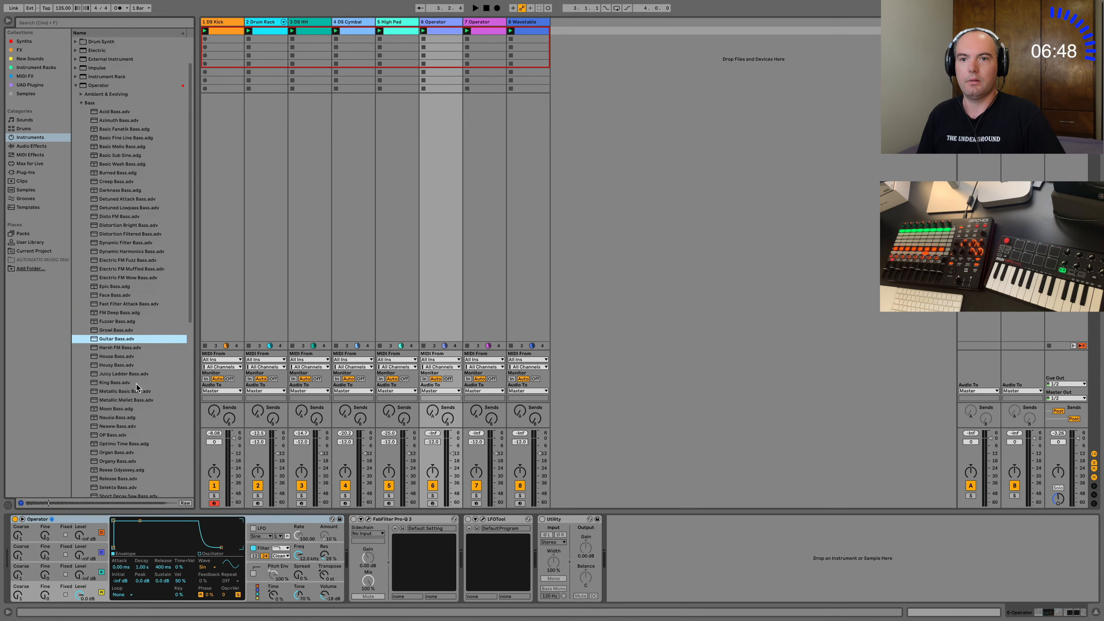
pyautogui.scroll(-2, 136, 386)
pyautogui.click(134, 373)
pyautogui.scroll(-4, 127, 366)
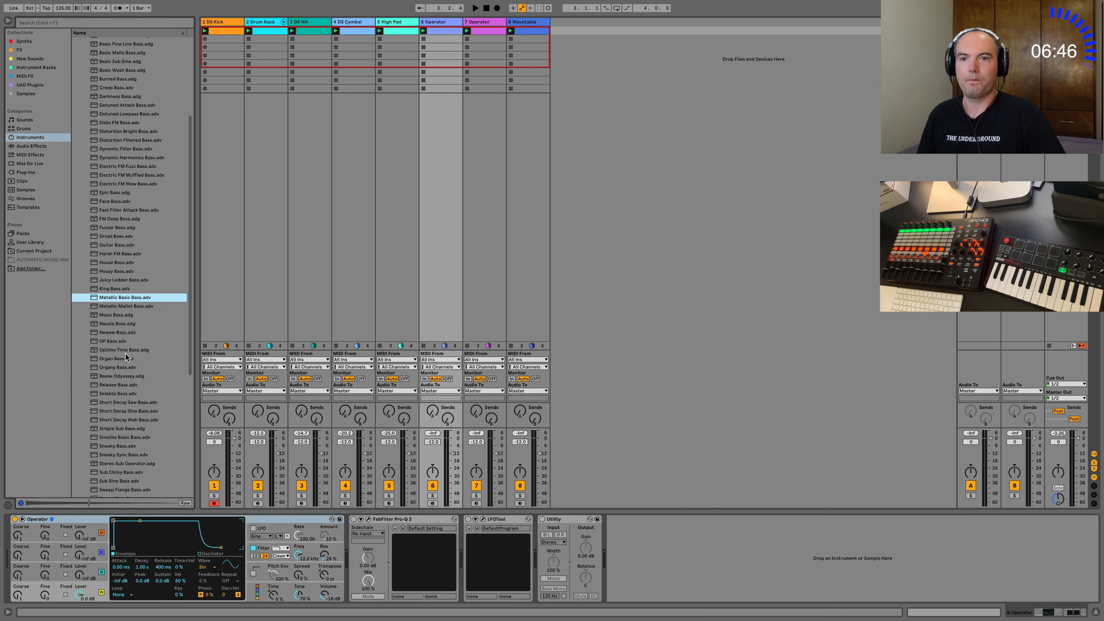
pyautogui.click(126, 324)
pyautogui.click(125, 341)
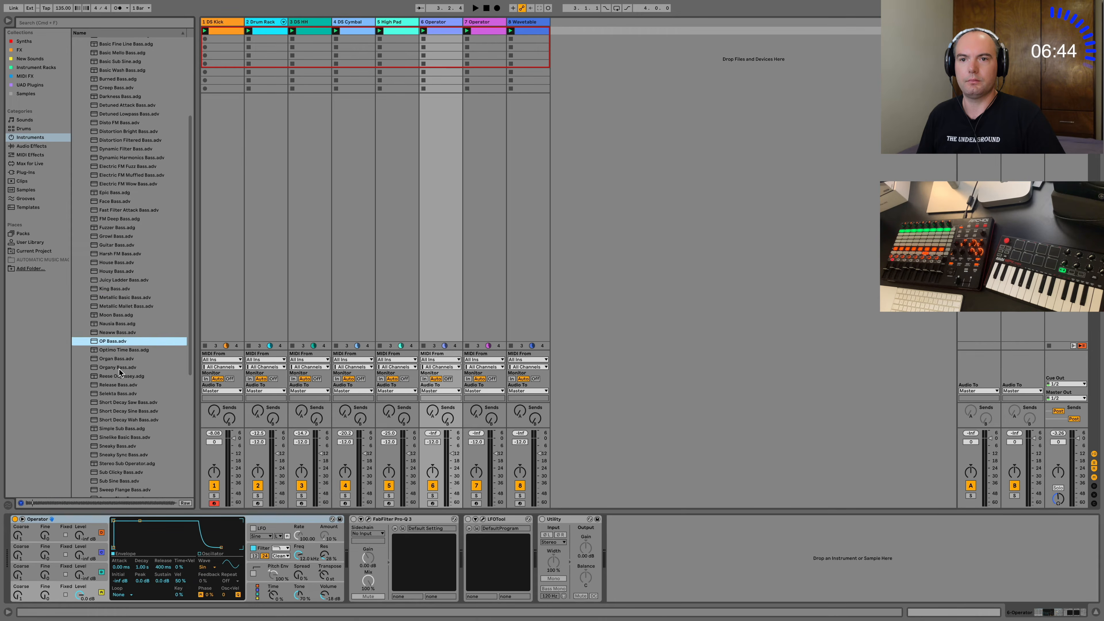
# Continue auditioning the rest of Operator's Bass presets, from Optimo Time Bass through Short Decay Wah Bass to WahWah Bass.
pyautogui.click(124, 349)
pyautogui.click(123, 387)
pyautogui.click(127, 420)
pyautogui.scroll(-4, 128, 420)
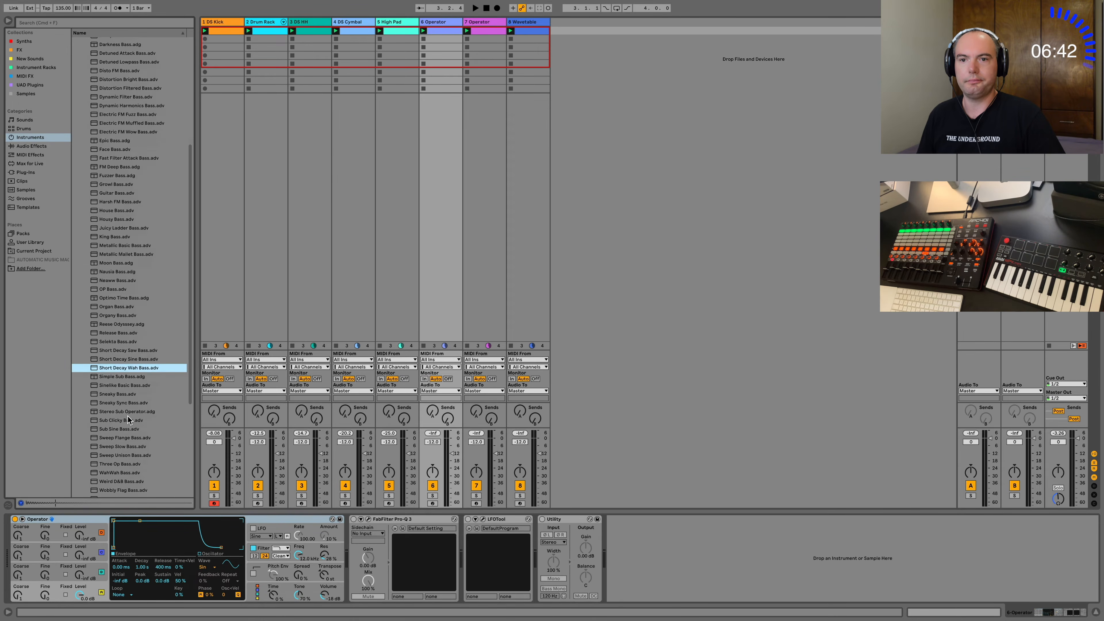
pyautogui.click(128, 416)
pyautogui.click(128, 426)
pyautogui.click(126, 453)
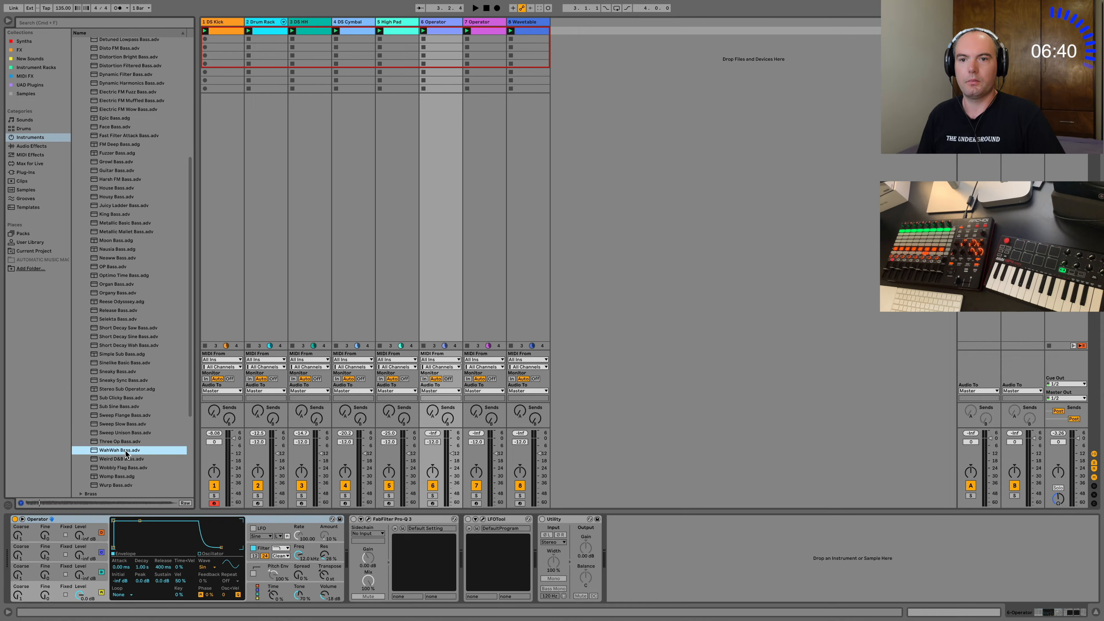
pyautogui.click(124, 345)
# Switch from Operator's Bass presets to Mallets, audition a few bells and load Outland Bells on track 6.
pyautogui.scroll(10, 128, 132)
pyautogui.click(81, 147)
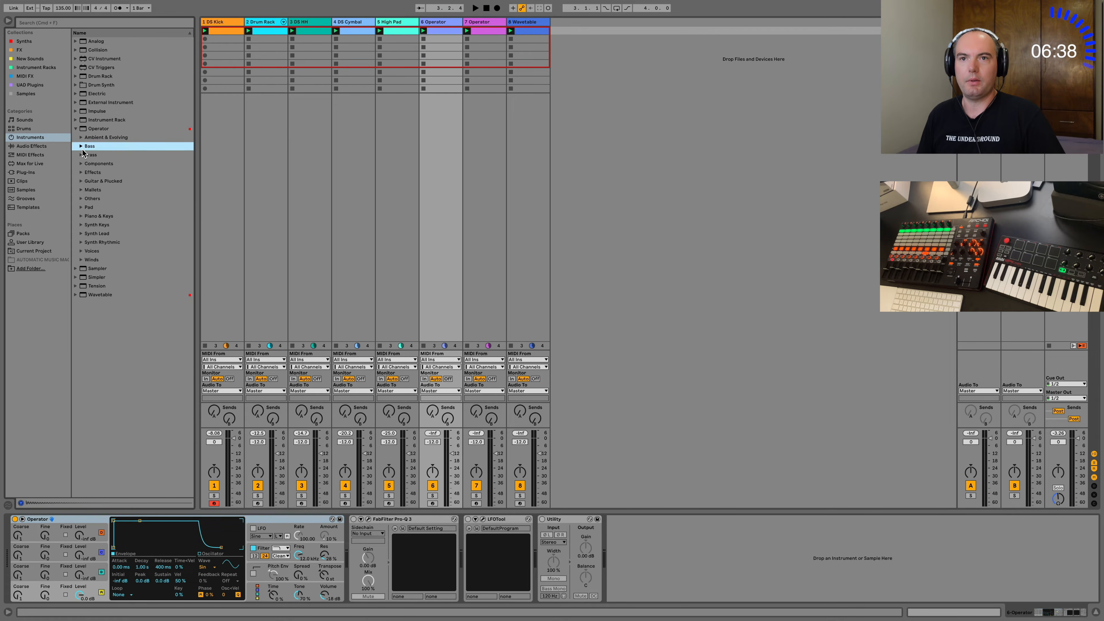
pyautogui.click(82, 190)
pyautogui.click(118, 269)
pyautogui.click(123, 347)
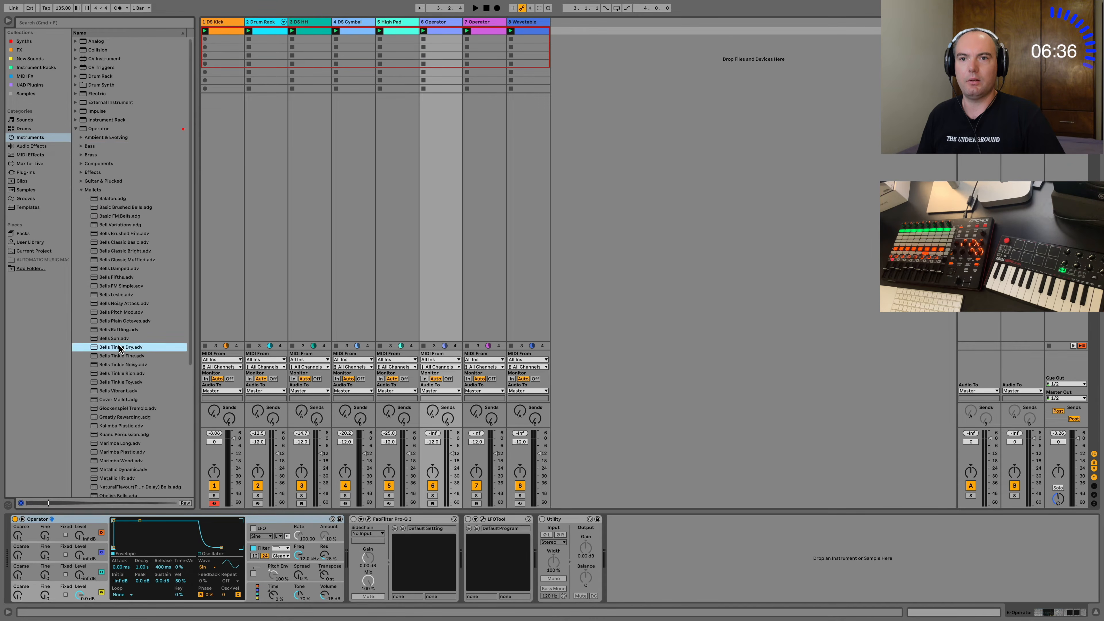
pyautogui.scroll(-4, 121, 412)
pyautogui.click(121, 410)
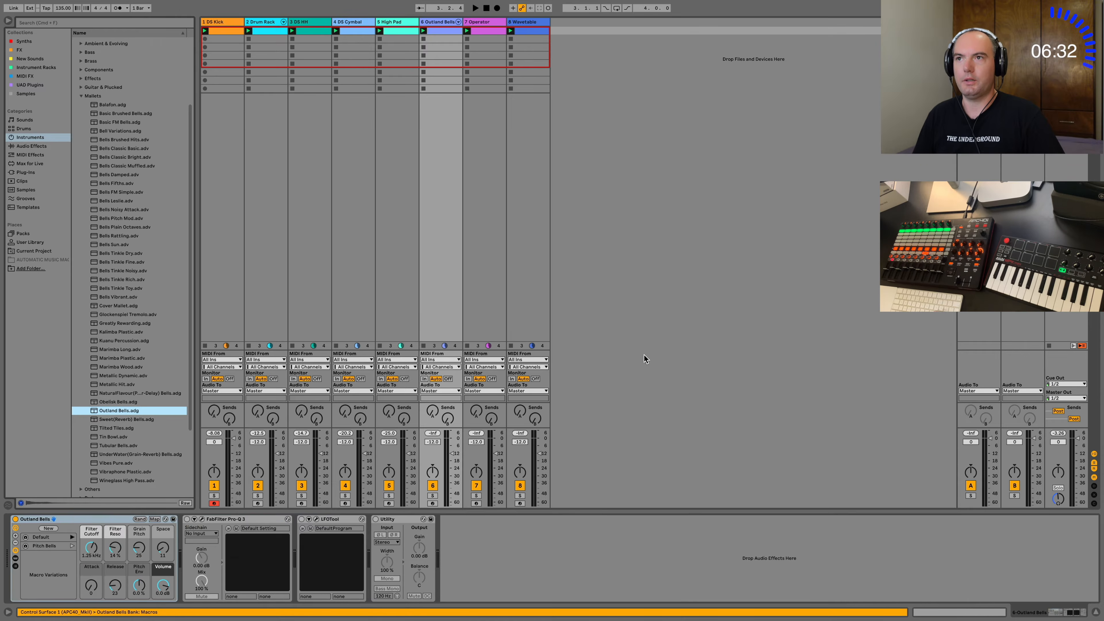
# Arm track 6 for recording and try out Outland Bells against the loop, with the track's clip shown.
pyautogui.press('space')
pyautogui.click(954, 612)
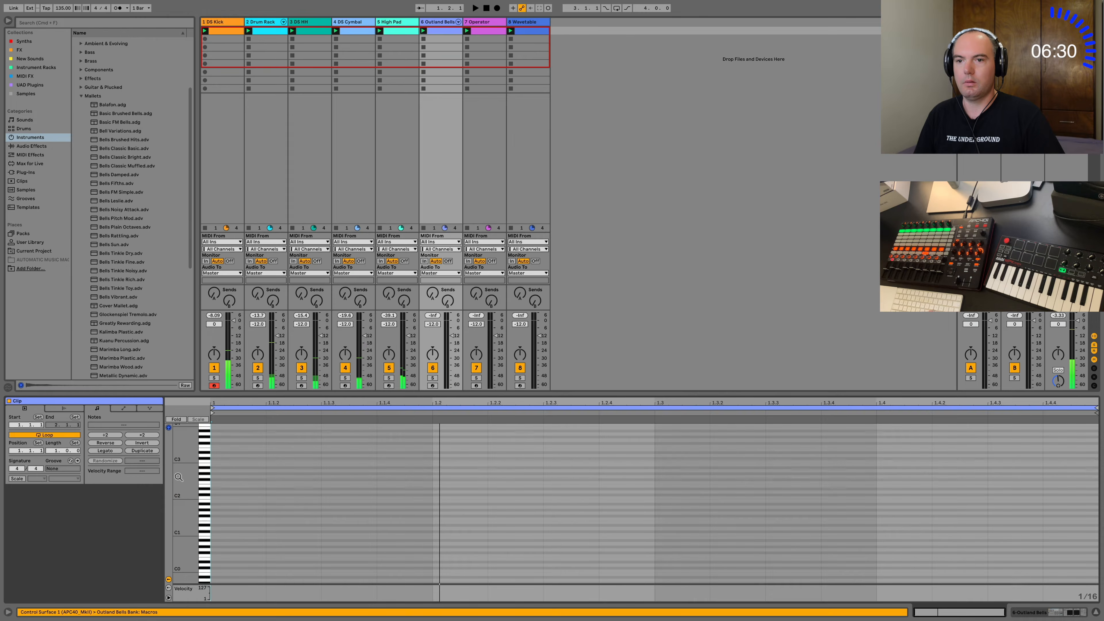
pyautogui.click(433, 386)
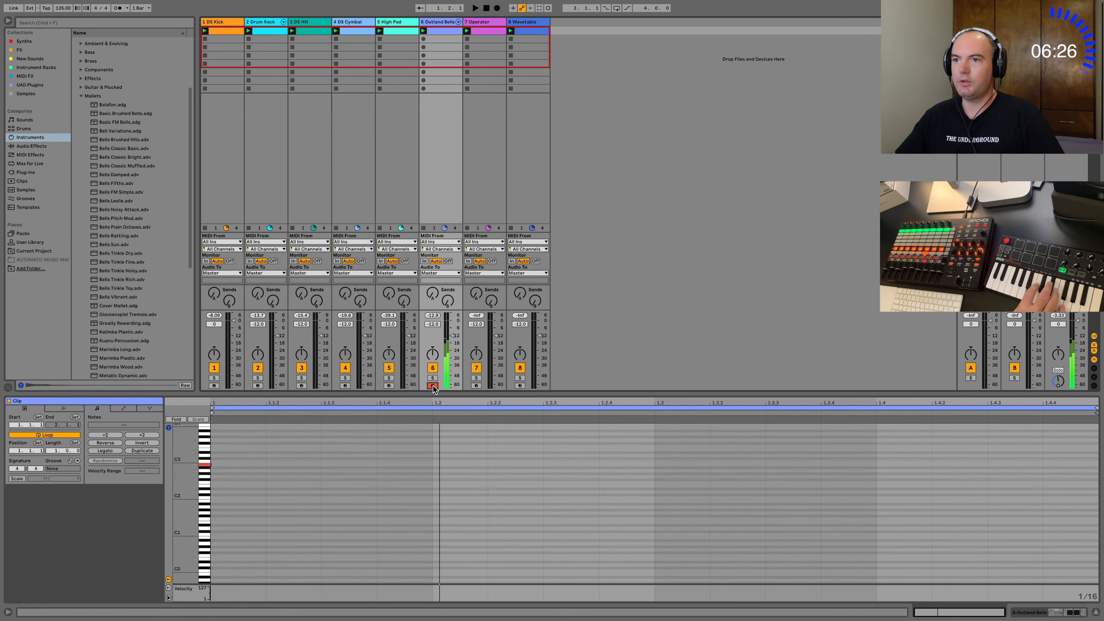
pyautogui.press('space')
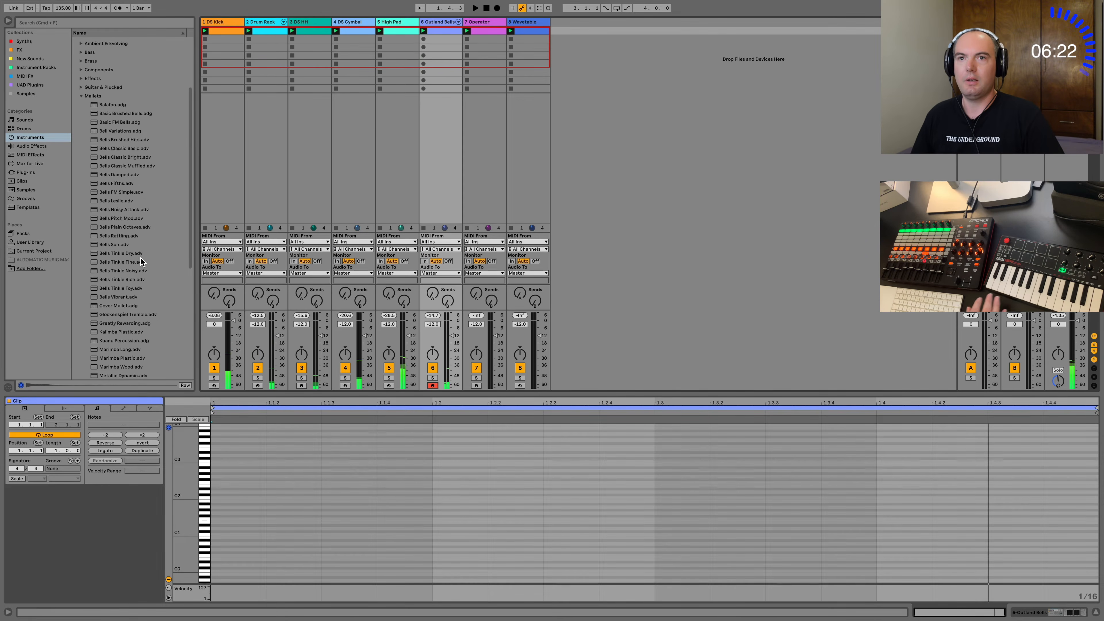
# Show track 6's devices and audition other Mallets presets, including Cover Mallet, Bells Fifths, Bells Brushed Hits and Bells Classic Basic.
pyautogui.hotkey('shift', 'Tab')
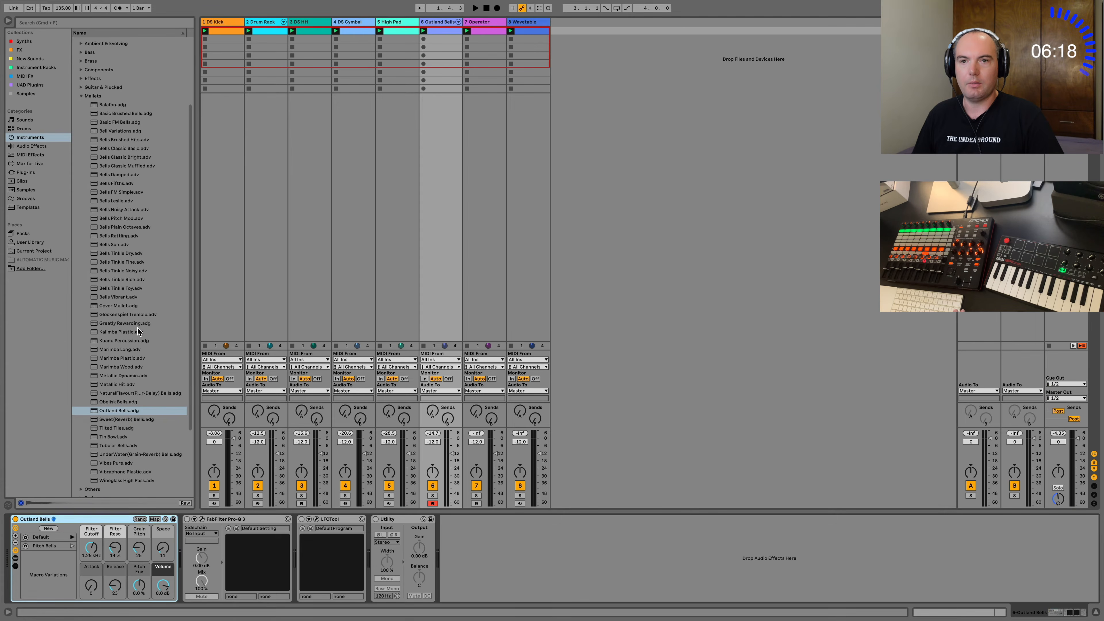
pyautogui.click(114, 331)
pyautogui.click(115, 306)
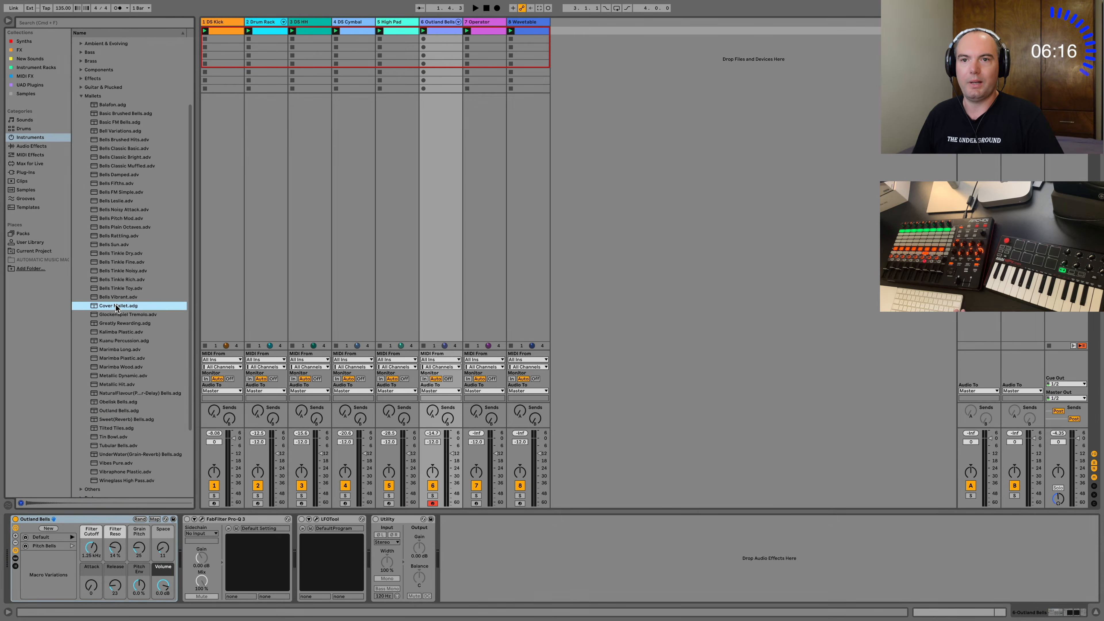
pyautogui.click(116, 262)
pyautogui.click(115, 149)
pyautogui.click(115, 183)
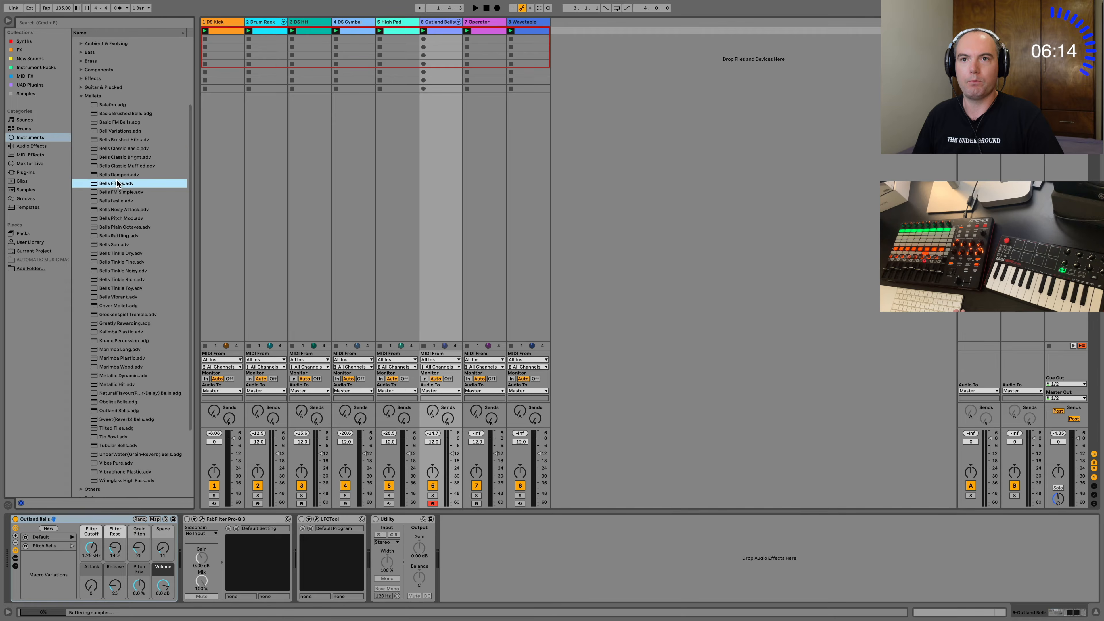
pyautogui.click(116, 132)
pyautogui.click(118, 140)
pyautogui.click(118, 149)
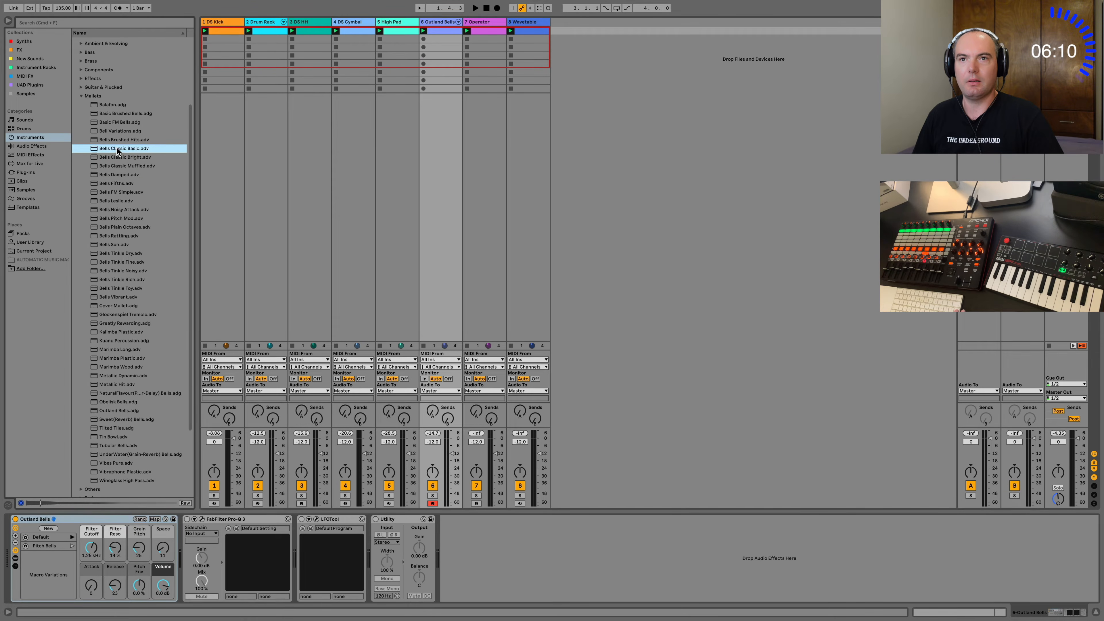
# Audition Bells Classic Bright, load it on track 6 and try it over the playing loop.
pyautogui.click(117, 157)
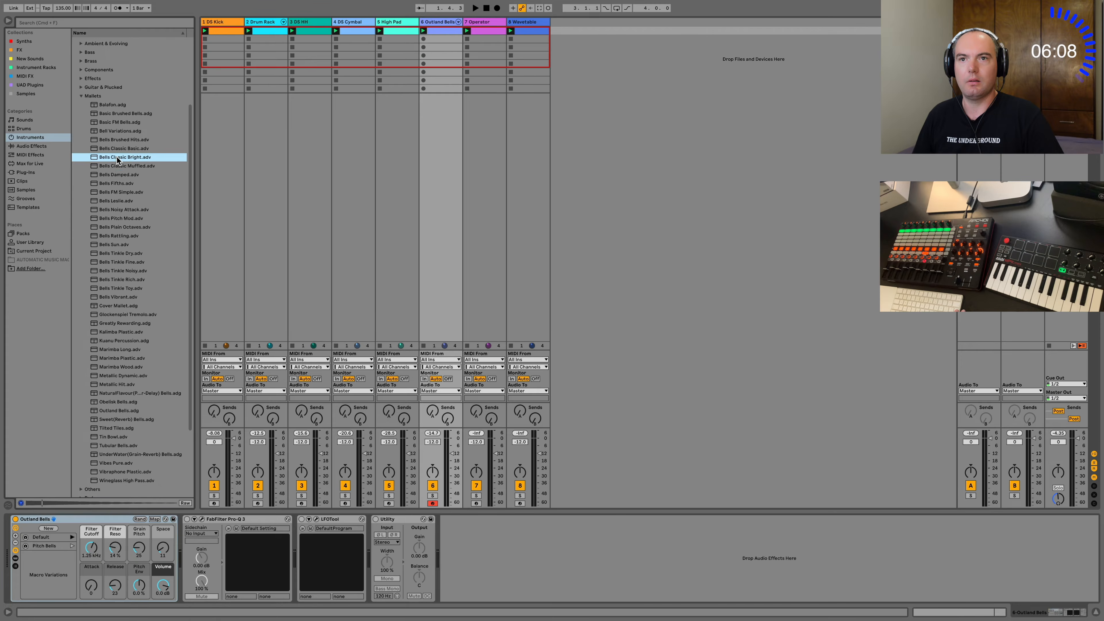
pyautogui.doubleClick(116, 157)
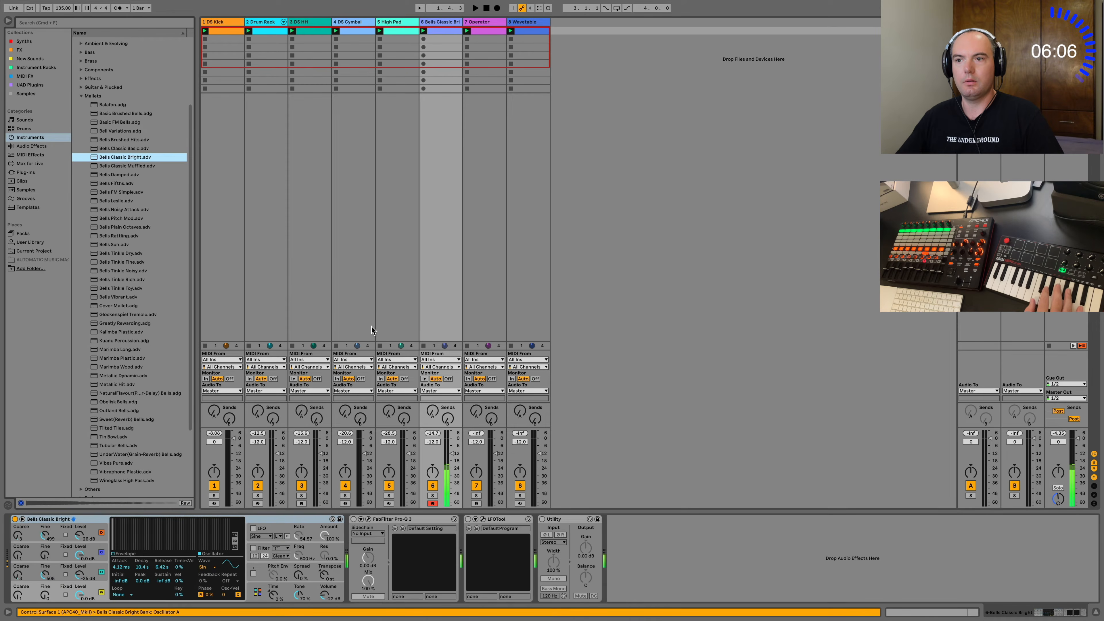
pyautogui.press('space')
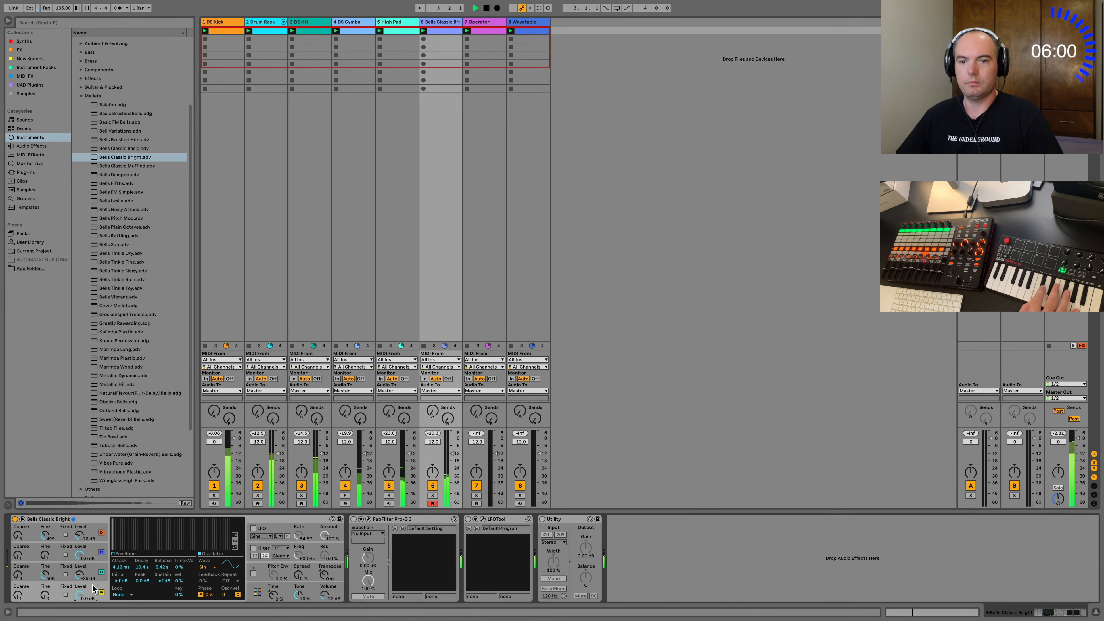
# Shorten the Bells Classic Bright envelope to a 351 ms decay and 0.11 ms attack, and show Operator's modulation settings.
pyautogui.click(113, 554)
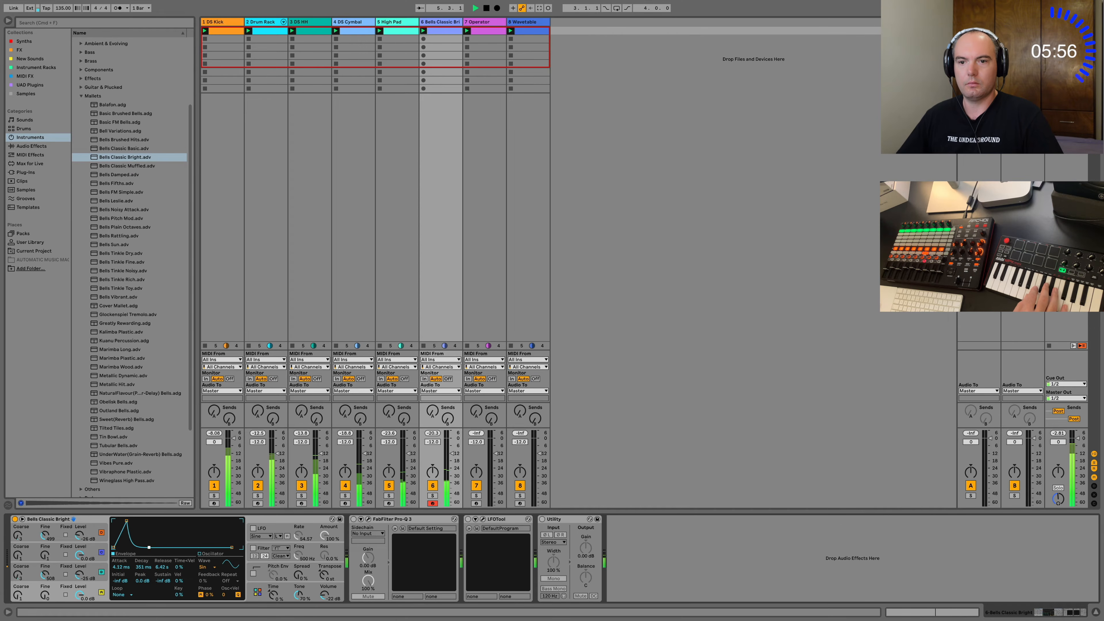
pyautogui.moveTo(126, 521); pyautogui.dragTo(116, 522)
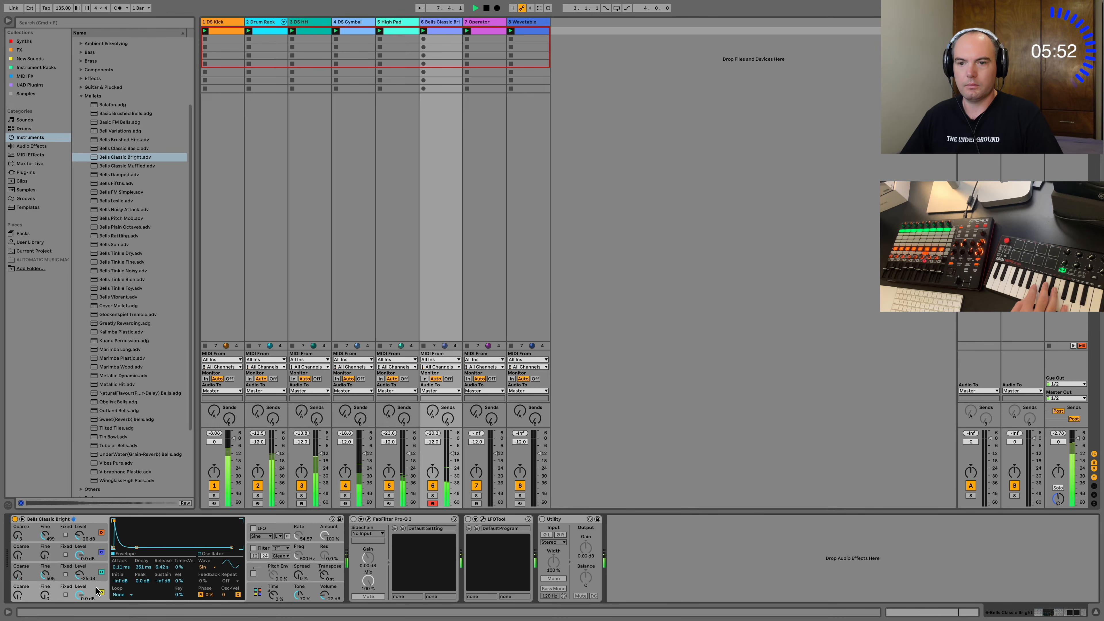
pyautogui.click(287, 594)
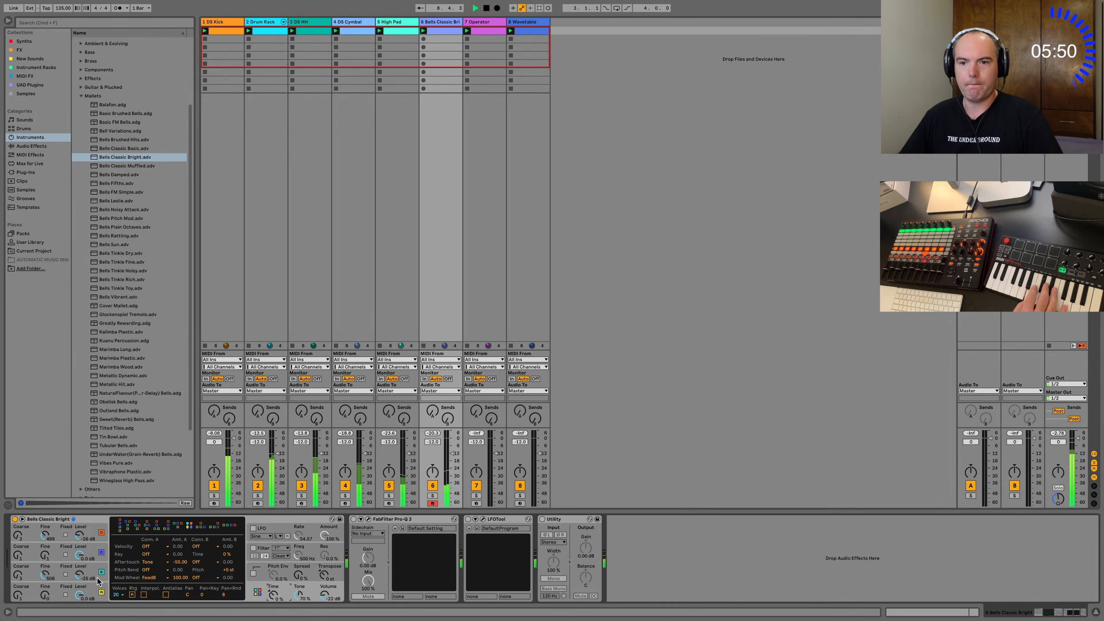
# Audition the Metallic Hit and Tilted Tiles mallet presets and load Tilted Tiles on track 6.
pyautogui.click(126, 384)
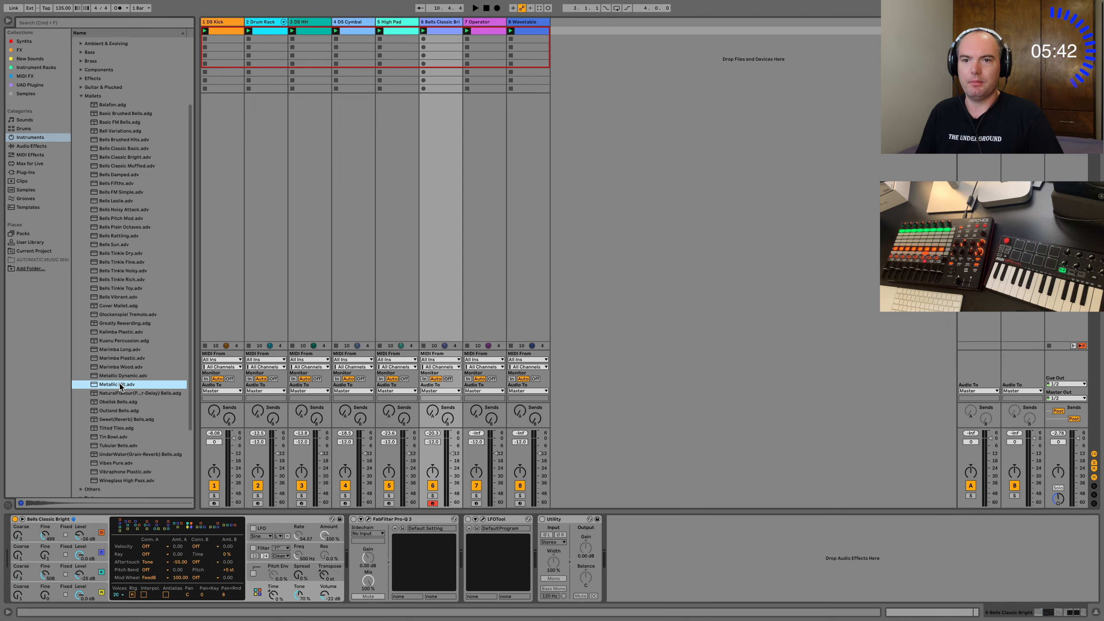
pyautogui.click(122, 428)
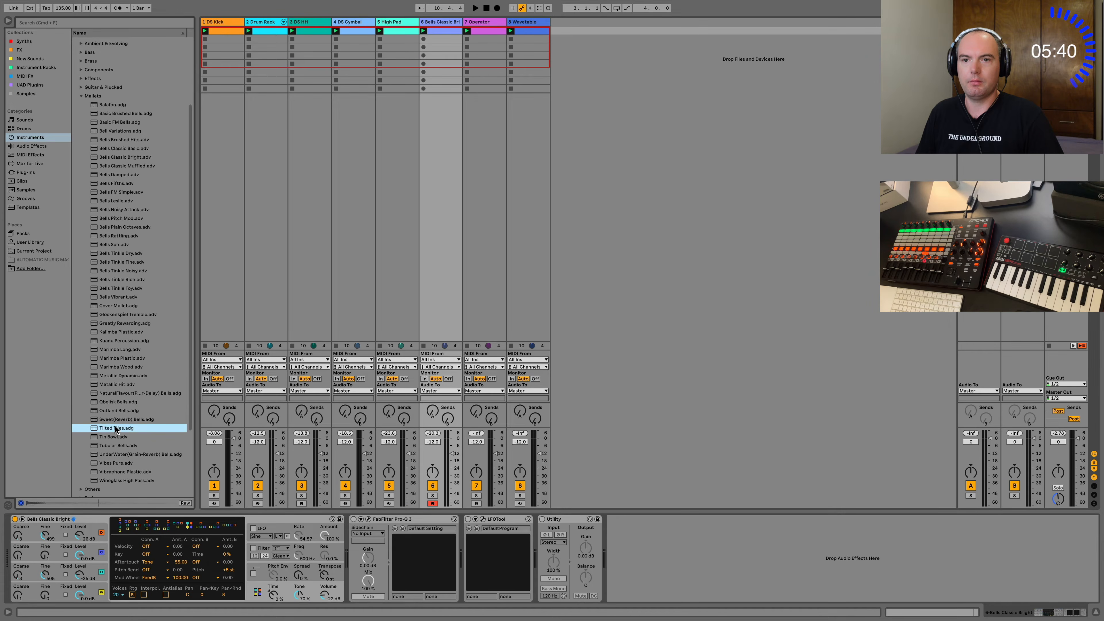
pyautogui.doubleClick(115, 427)
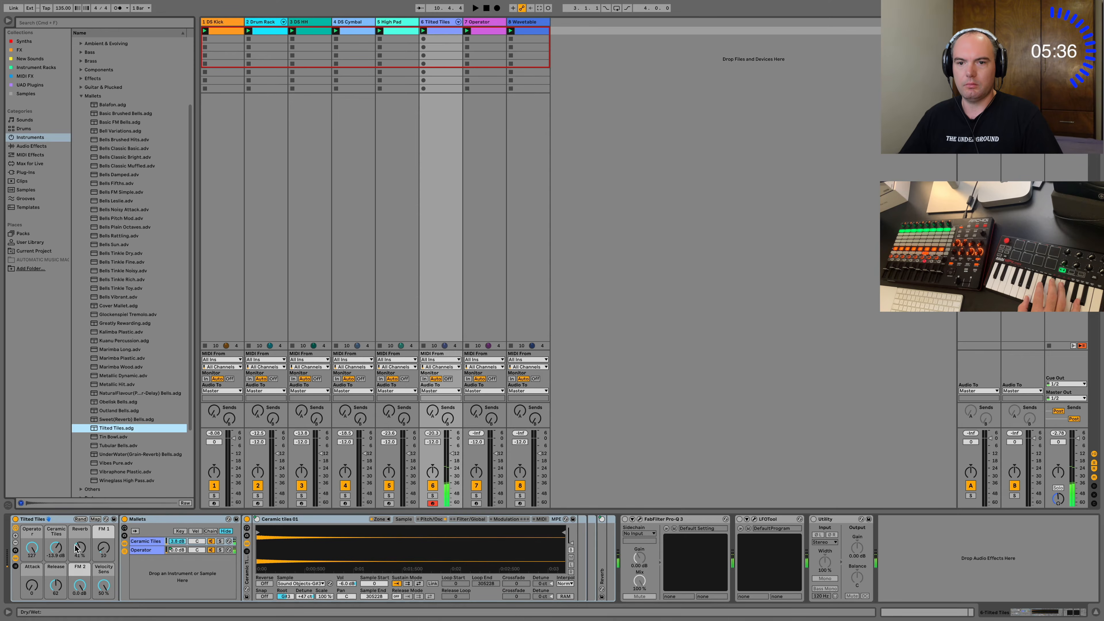
# Lower the Tilted Tiles Reverb macro to 14 % and try the sound against the loop.
pyautogui.moveTo(76, 549); pyautogui.dragTo(77, 566)
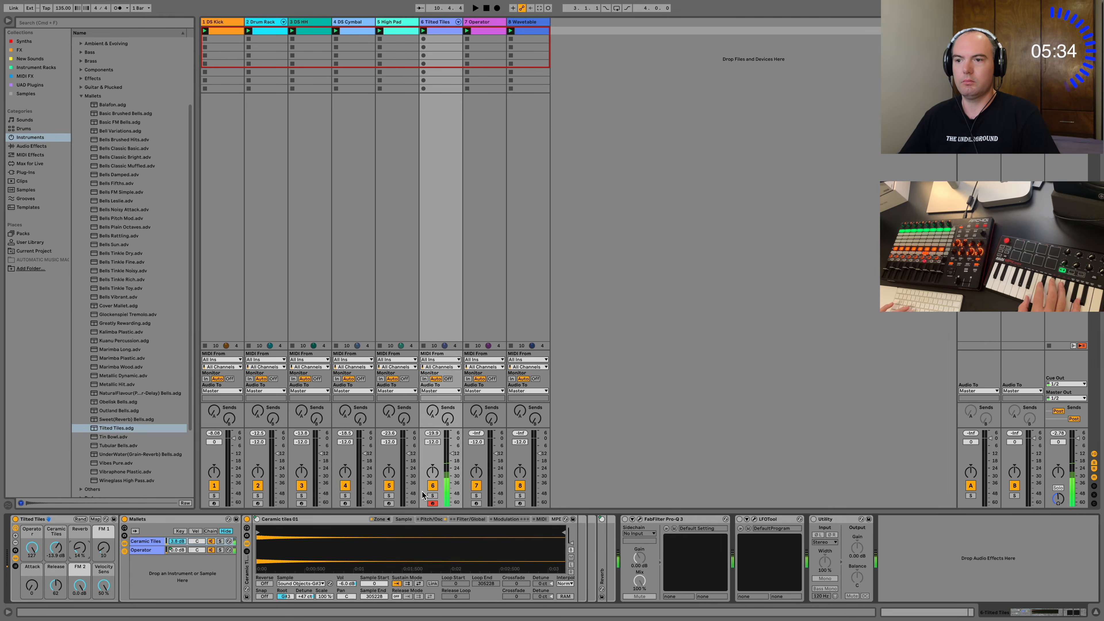
pyautogui.press('space')
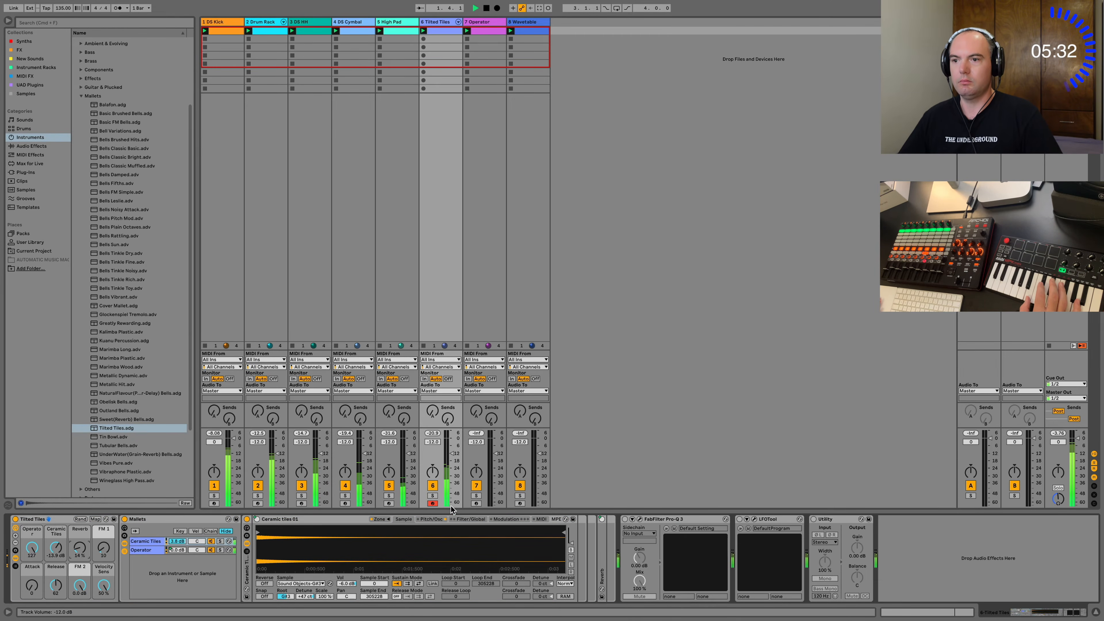
pyautogui.press('space')
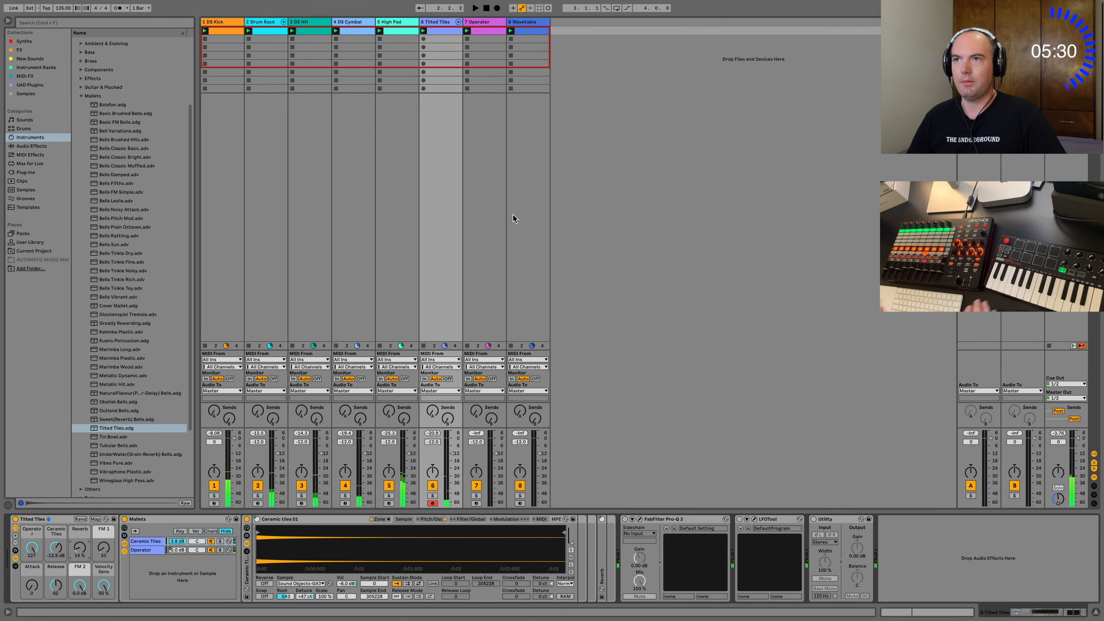
# Delete the empty clip in track 6's first slot and record a new Tilted Tiles part of C3 notes there.
pyautogui.press('BackSpace')
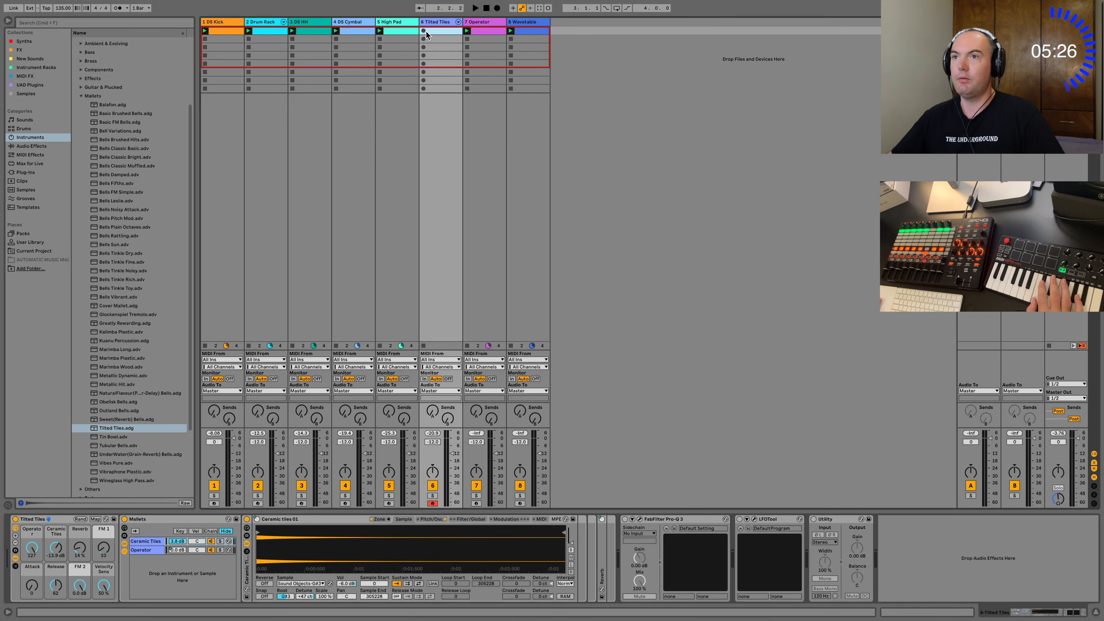
pyautogui.click(423, 31)
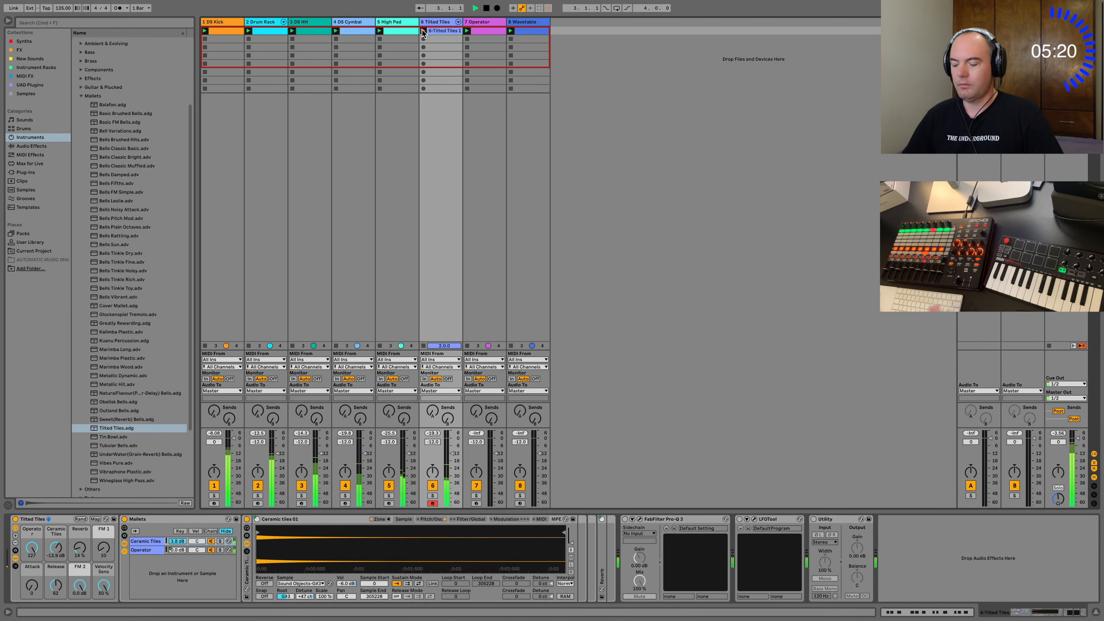
pyautogui.press('space')
# Quantize the recorded C3 notes in the Tilted Tiles clip, shorten its loop length to one bar and play it.
pyautogui.click(936, 613)
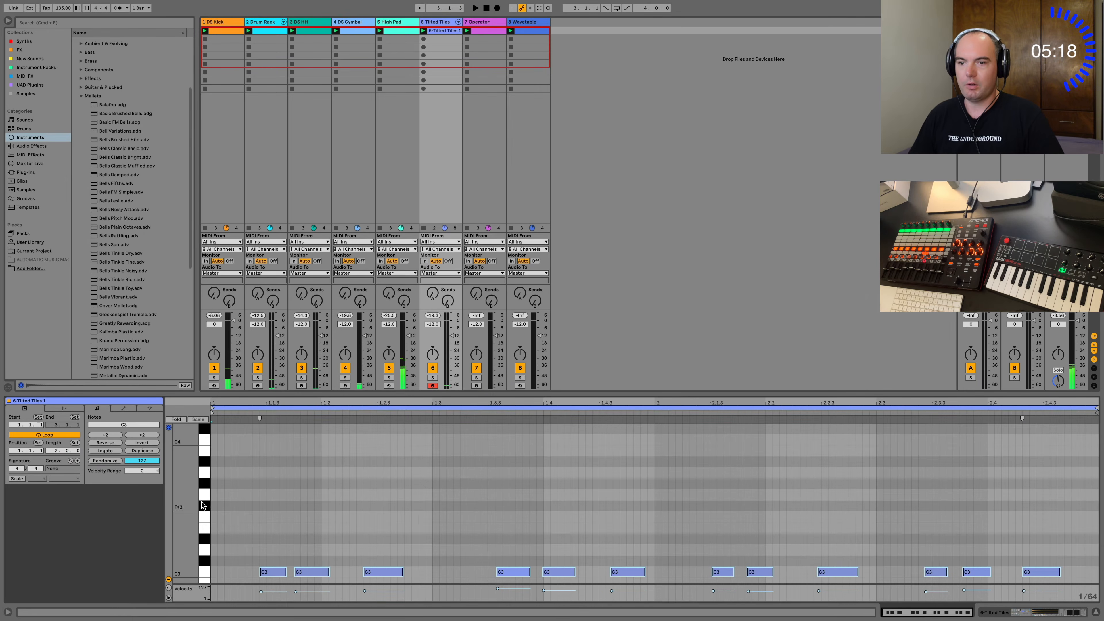
pyautogui.moveTo(214, 575); pyautogui.dragTo(960, 565)
pyautogui.press('super+u')
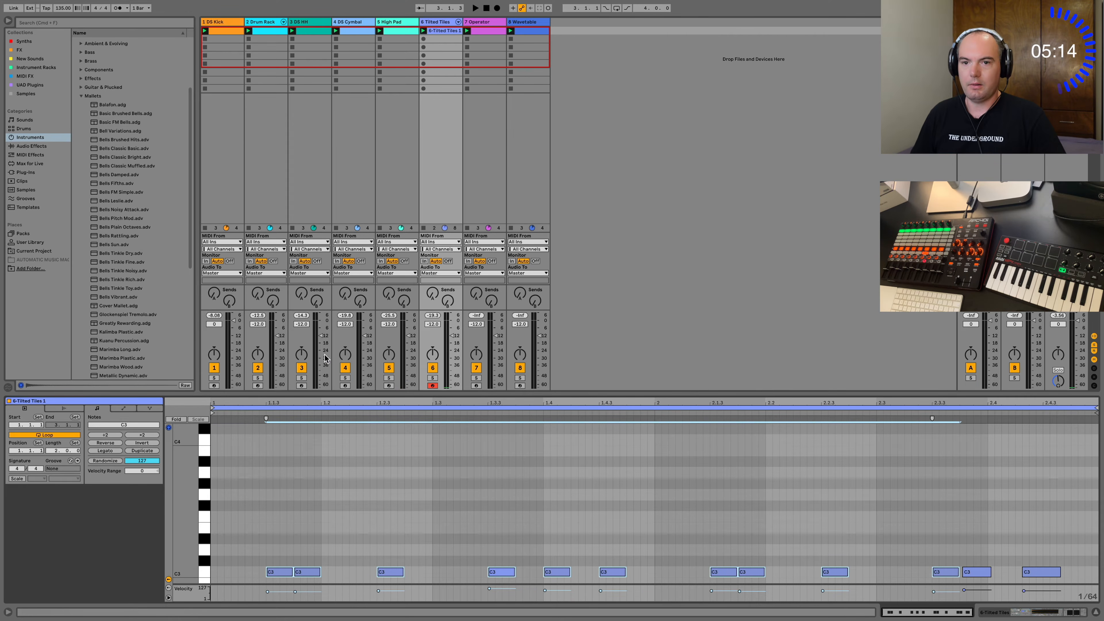
pyautogui.moveTo(53, 451); pyautogui.dragTo(53, 455)
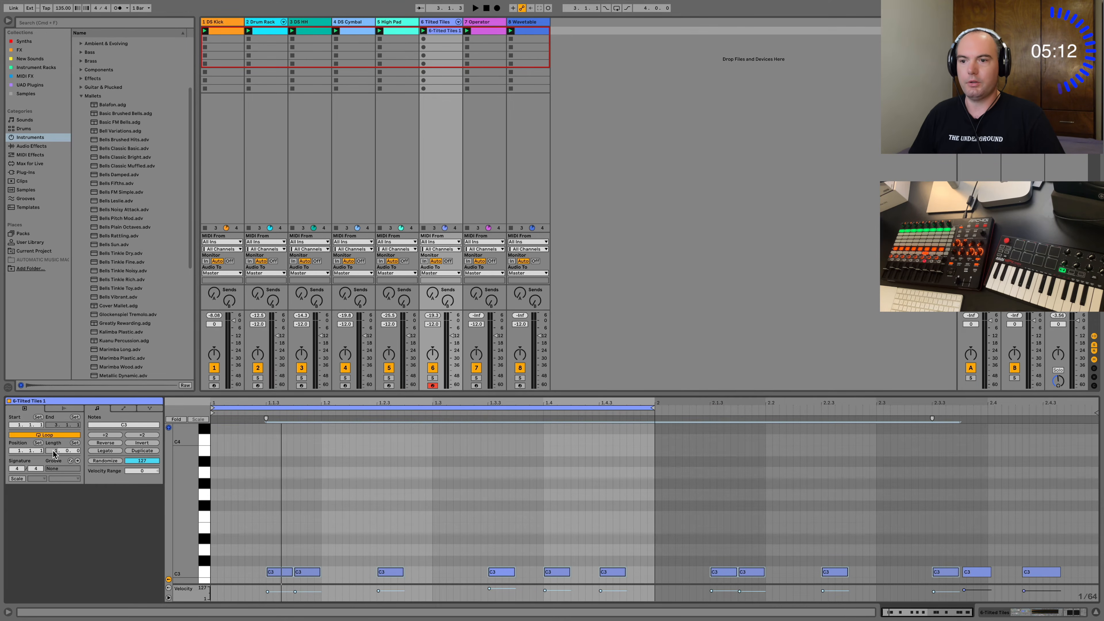
pyautogui.press('space')
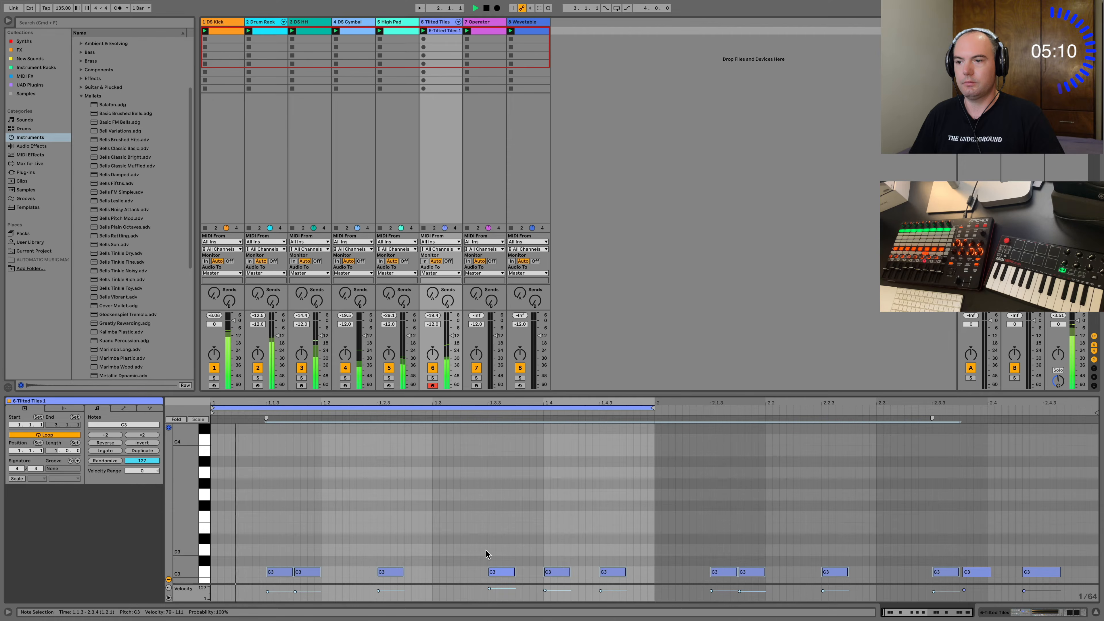
# Delete the three C3 notes in the second half of the Tilted Tiles clip's first bar and stop playback.
pyautogui.moveTo(457, 540); pyautogui.dragTo(668, 585)
pyautogui.press('Delete')
pyautogui.press('space')
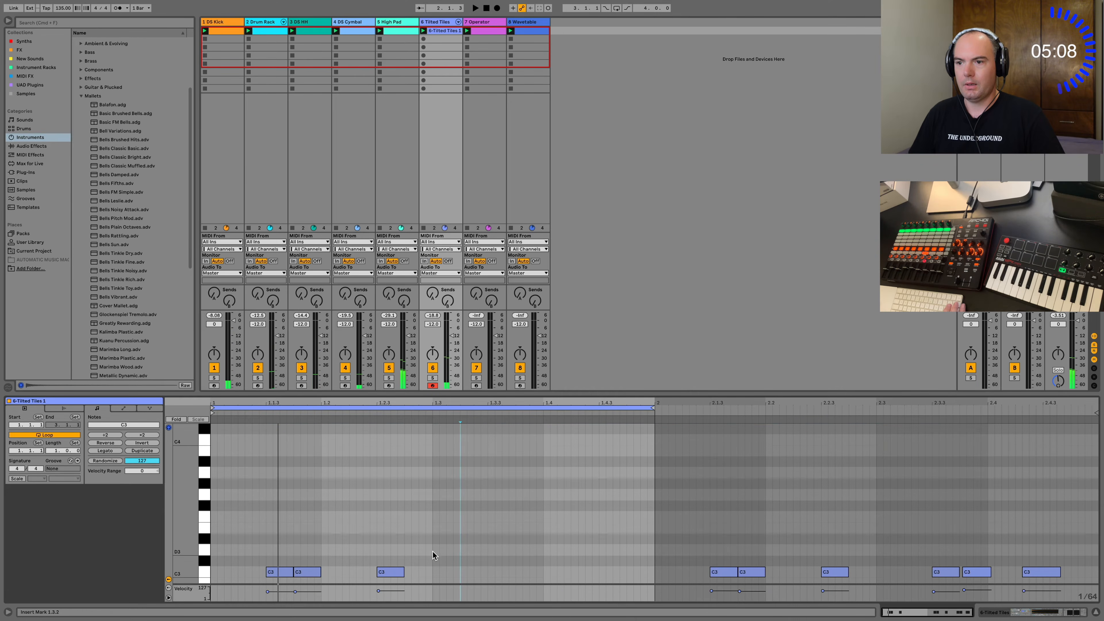
# Undo the deletion of the three C3 notes in the Tilted Tiles clip, and browse the Effects presets to swap track 7's Operator.
pyautogui.press('super+z')
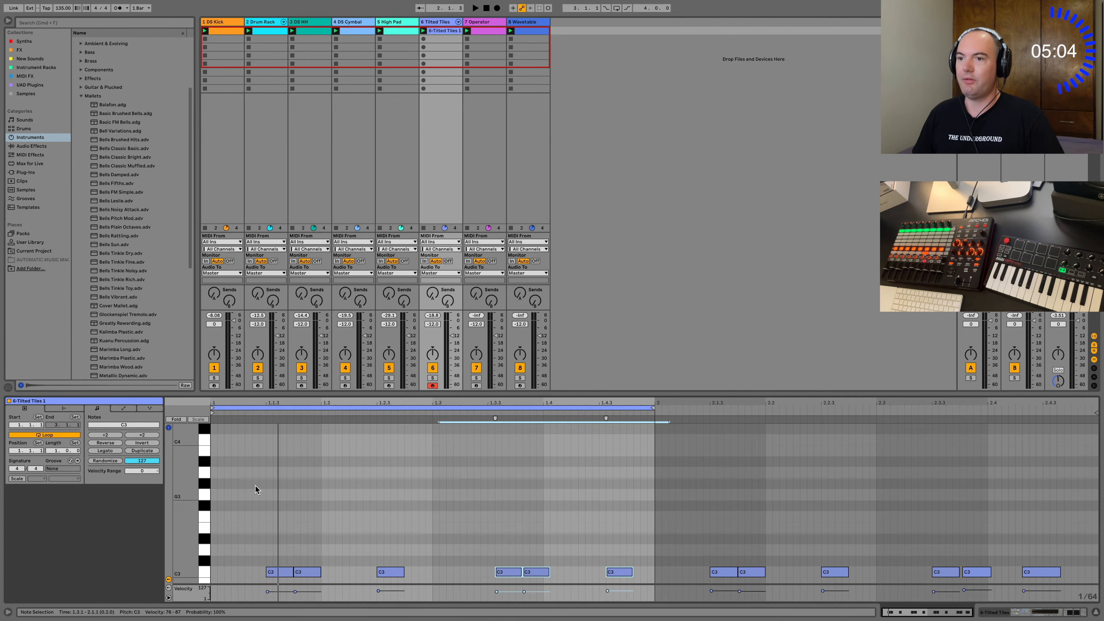
pyautogui.click(489, 31)
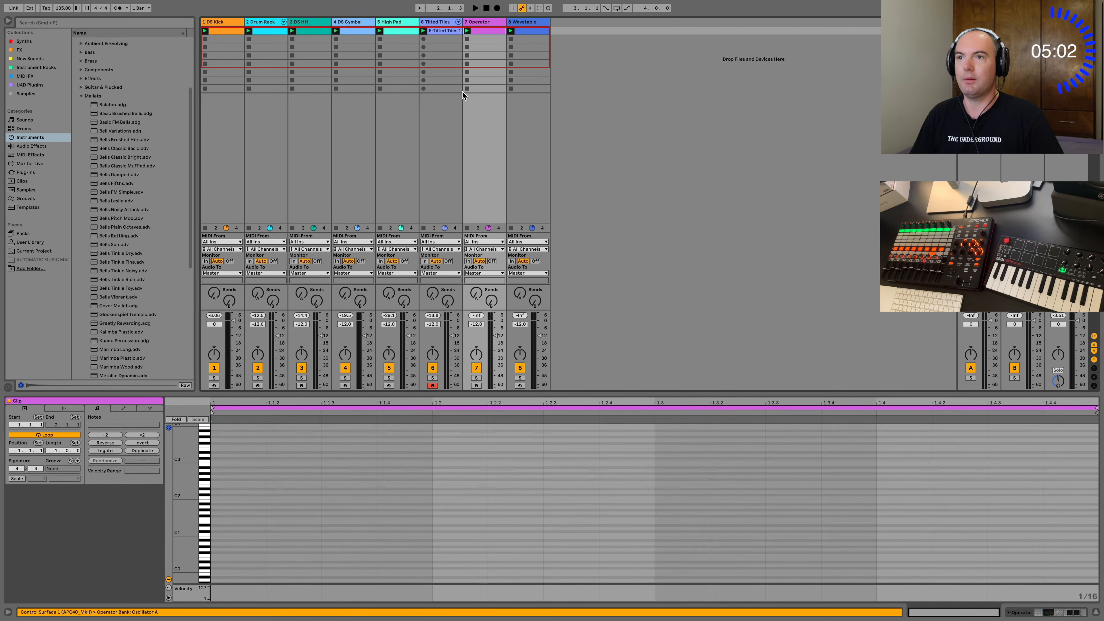
pyautogui.click(1068, 614)
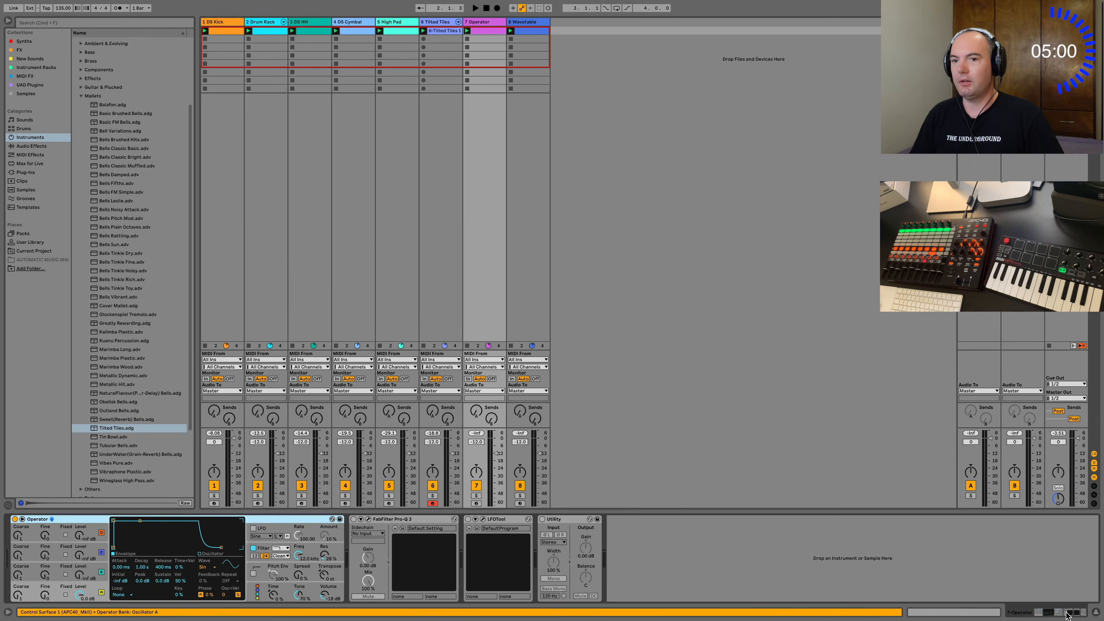
pyautogui.click(333, 519)
pyautogui.scroll(-1, 113, 373)
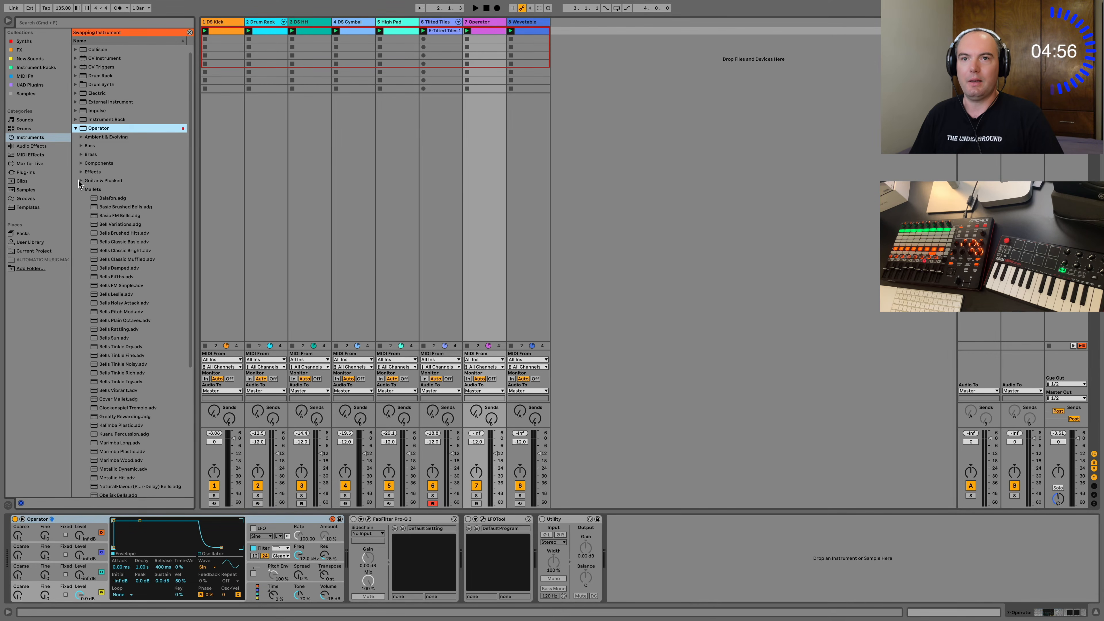
pyautogui.click(80, 171)
# Audition several of Operator's Effects presets and load Drip onto track 7.
pyautogui.click(126, 267)
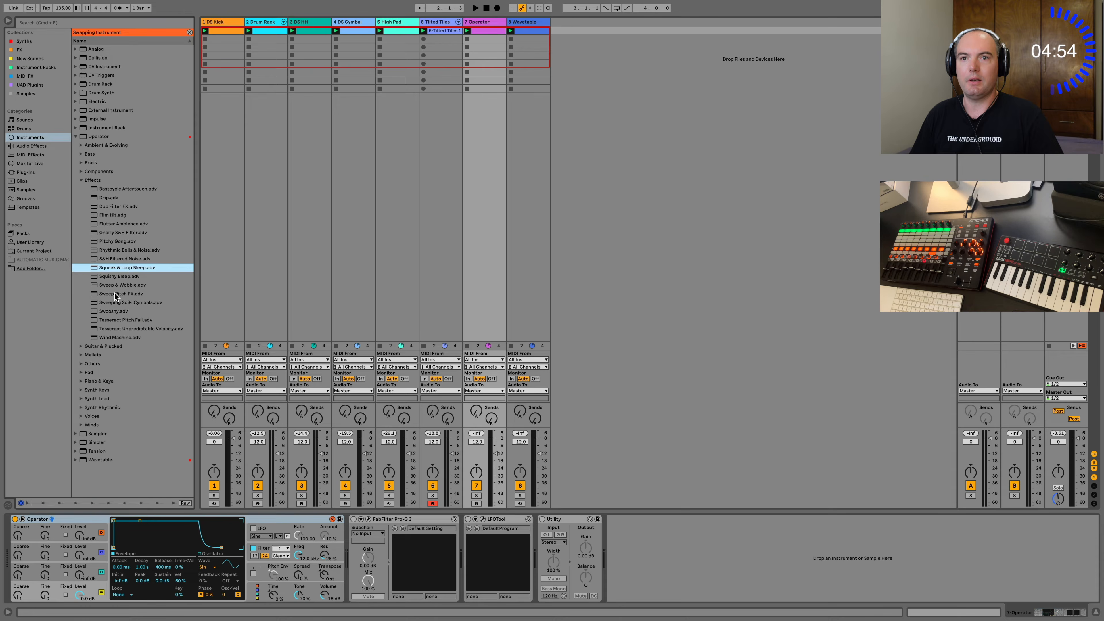
pyautogui.click(121, 294)
pyautogui.click(113, 319)
pyautogui.click(114, 328)
pyautogui.click(114, 321)
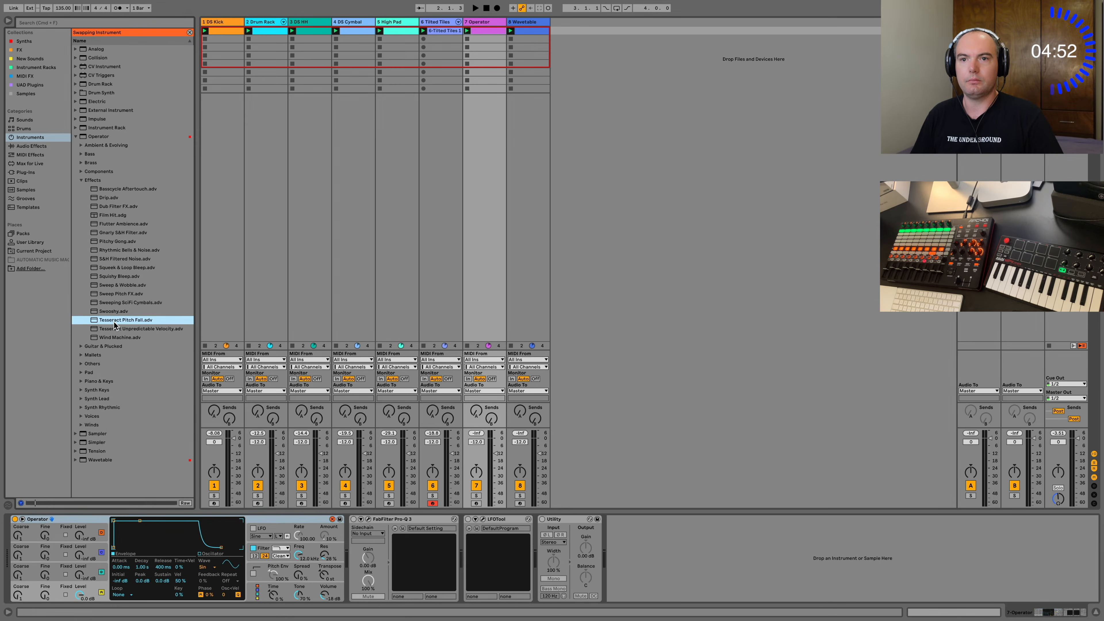
pyautogui.click(114, 337)
pyautogui.click(112, 246)
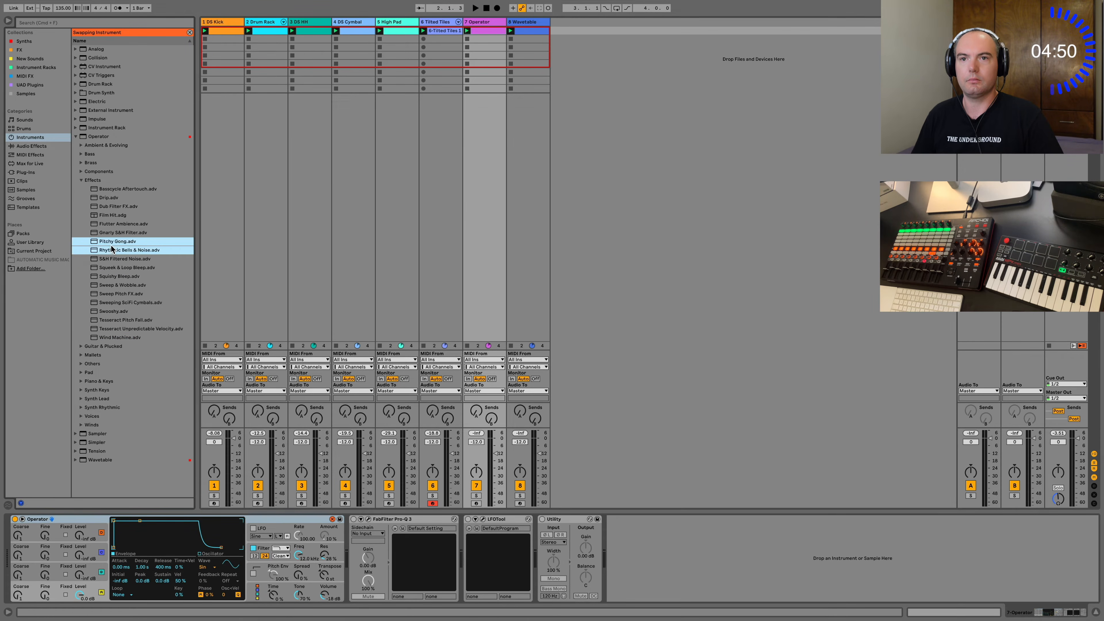
pyautogui.press('Up')
pyautogui.press('Up')
pyautogui.press('Up')
pyautogui.press('Up')
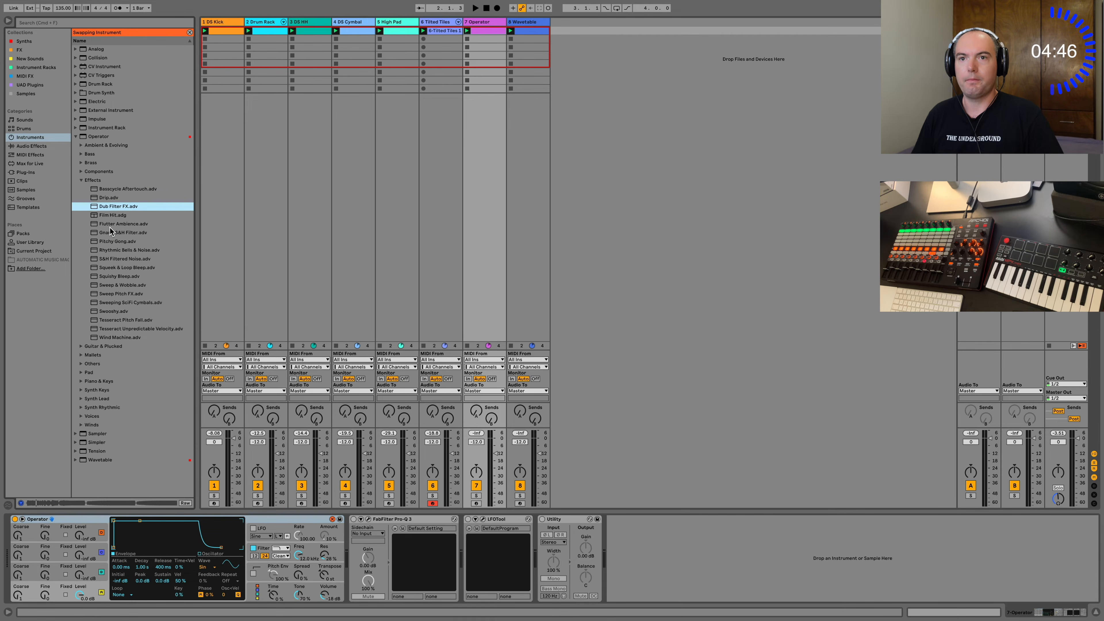
pyautogui.press('Up')
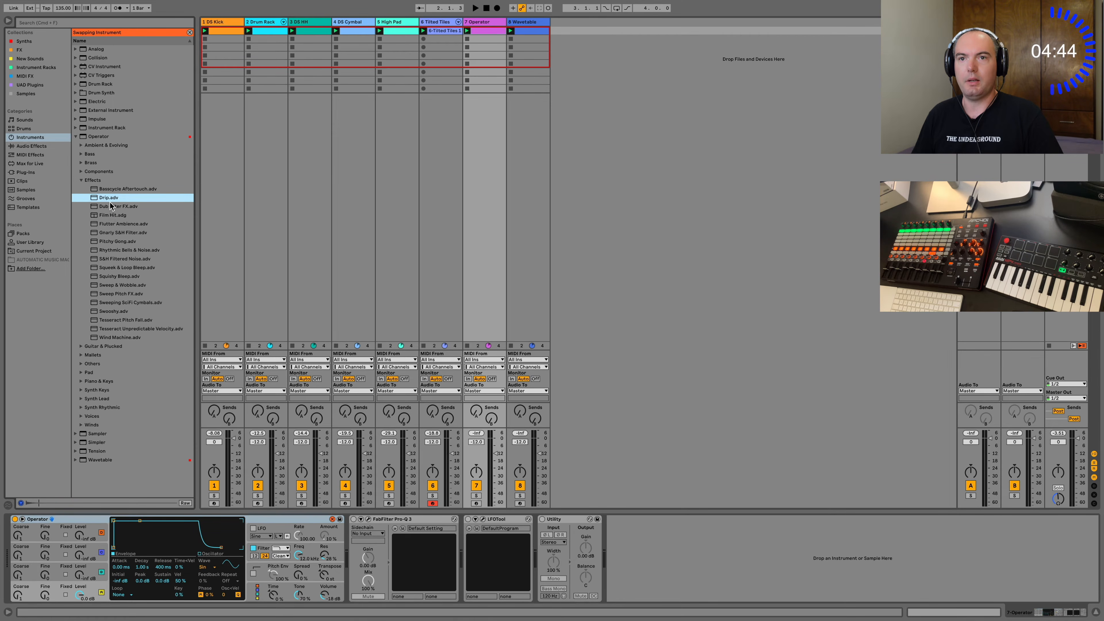
pyautogui.doubleClick(107, 198)
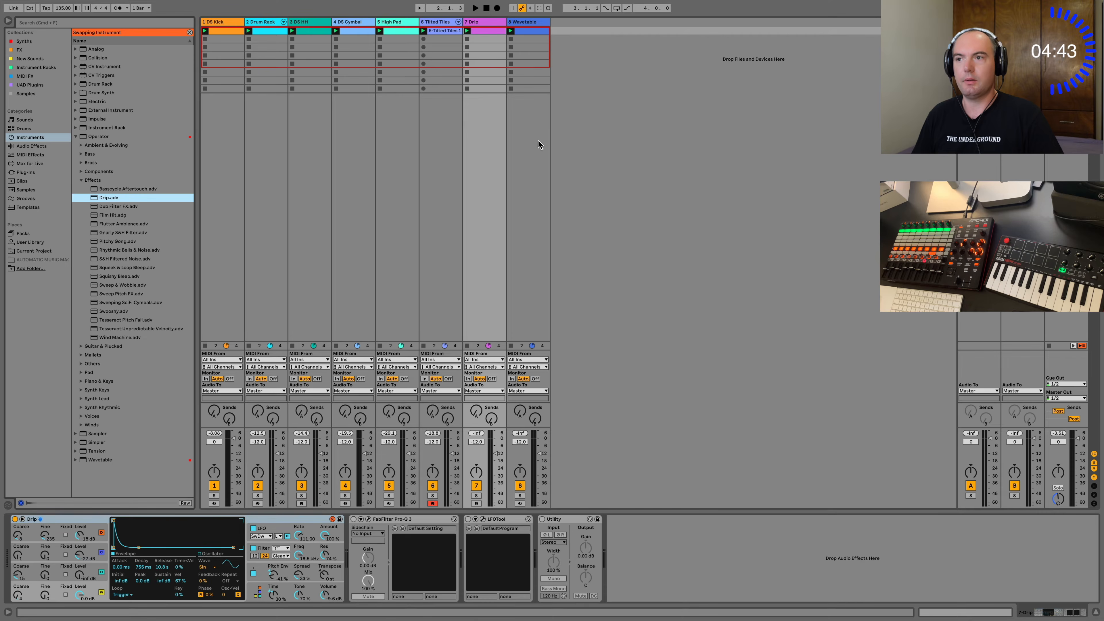
# Add a B1 note on the last sixteenth of beat 1 in the Drip clip, duplicate it onto the other three beats and play the loop.
pyautogui.click(964, 612)
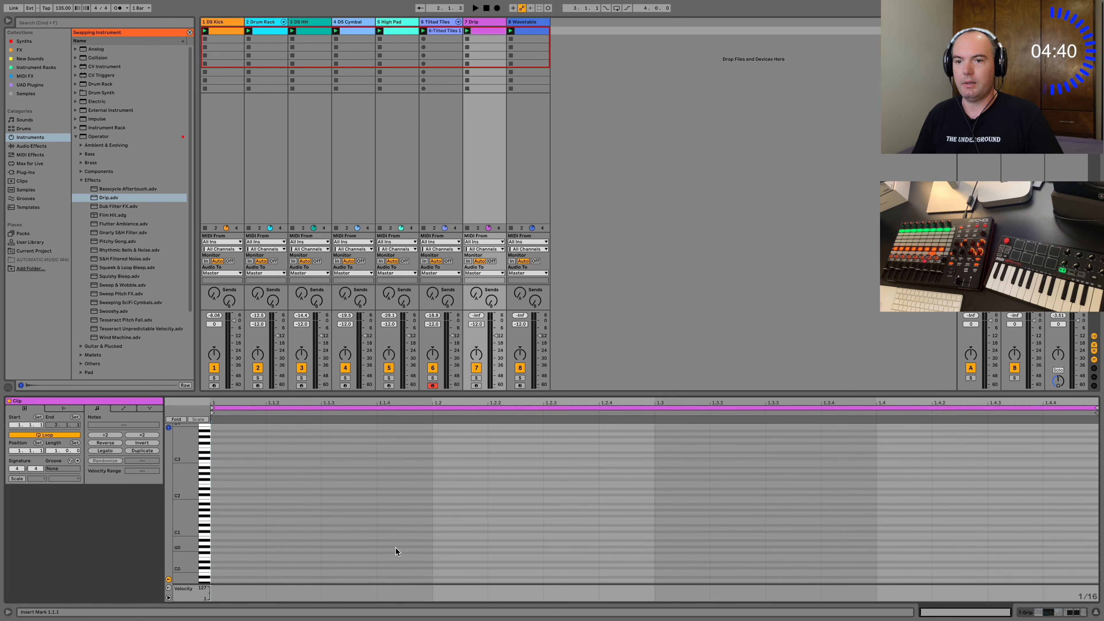
pyautogui.doubleClick(398, 501)
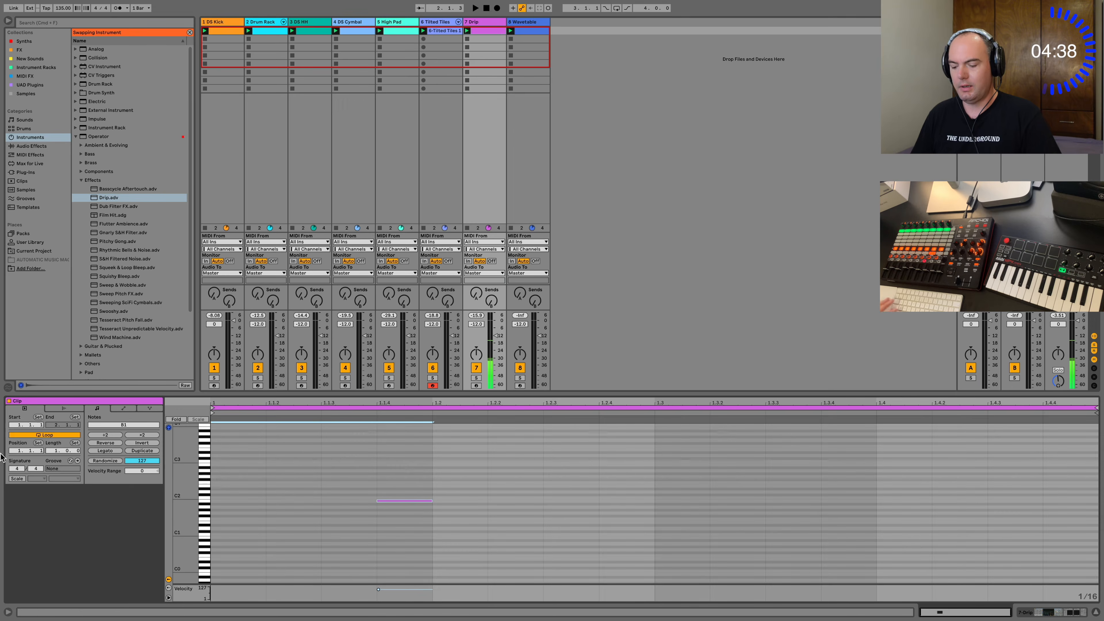
pyautogui.press('super+d')
pyautogui.press('super+d')
pyautogui.press('super+d')
pyautogui.press('space')
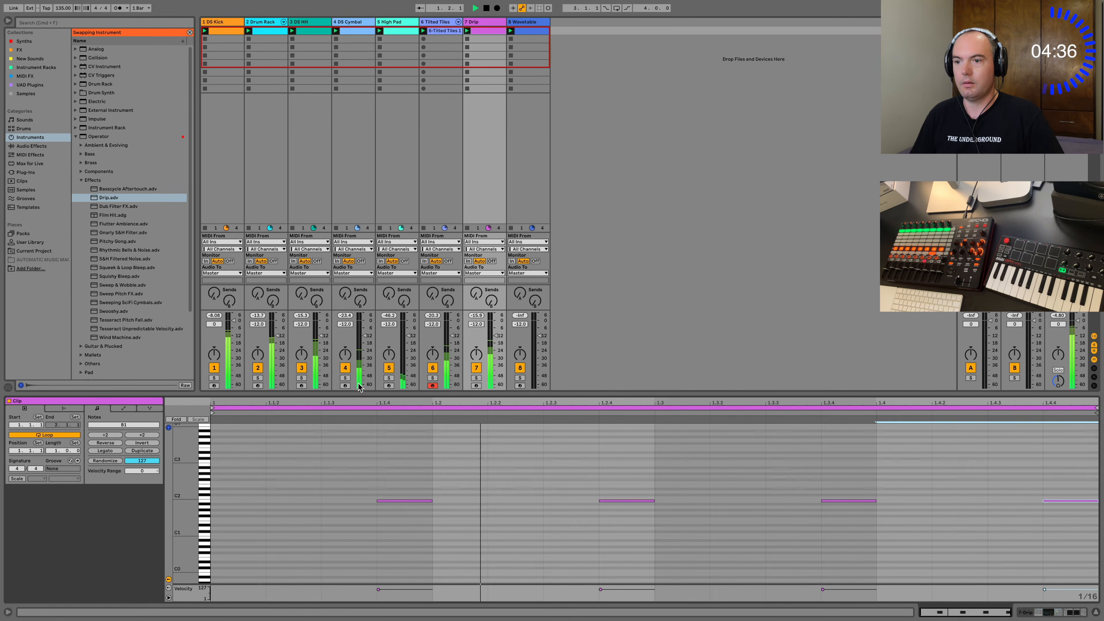
# Delete the Drip notes in beats 2 and 4 and stop playback.
pyautogui.moveTo(497, 506); pyautogui.dragTo(712, 490)
pyautogui.press('BackSpace')
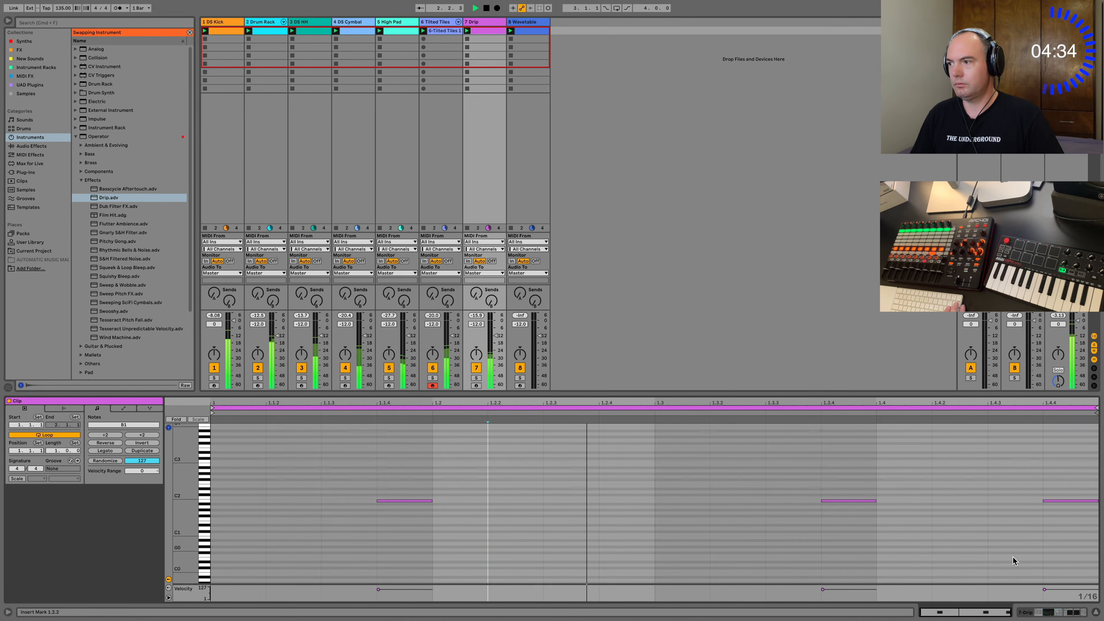
pyautogui.moveTo(1013, 556); pyautogui.dragTo(1087, 478)
pyautogui.press('BackSpace')
pyautogui.press('space')
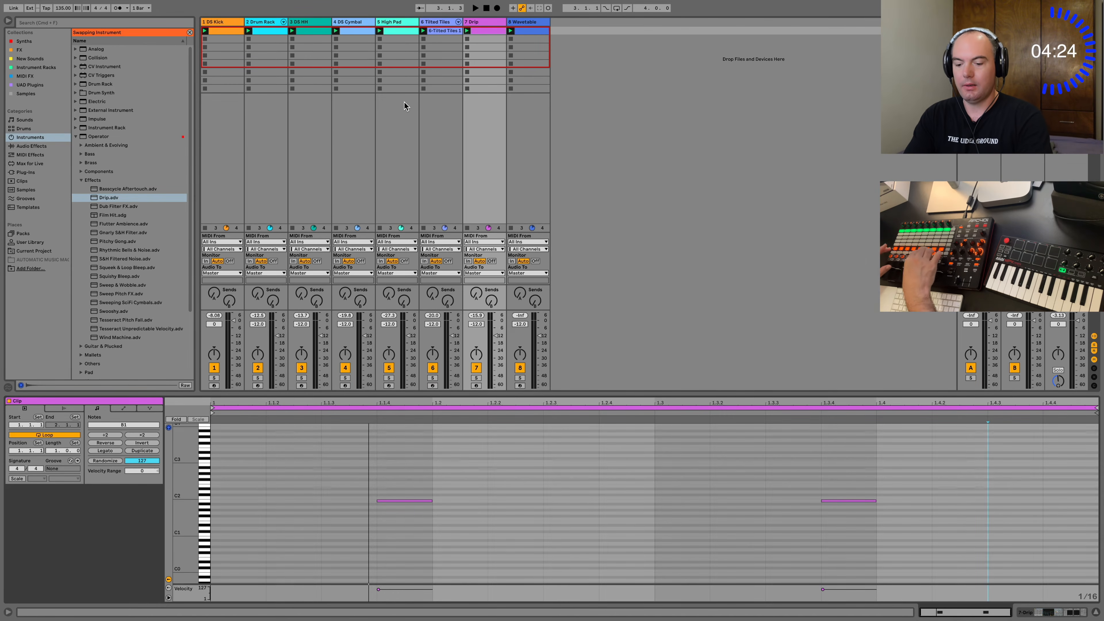
# Try out the loop, reset the transport to the start in the Arrangement and begin recording the clip performance there.
pyautogui.press('space')
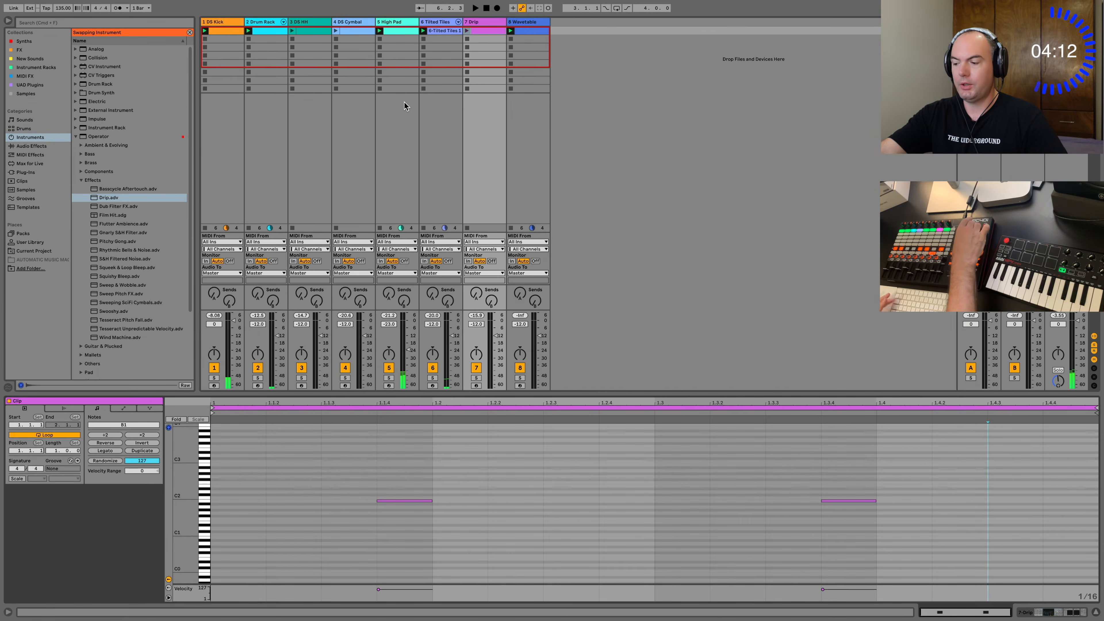
pyautogui.press('Tab')
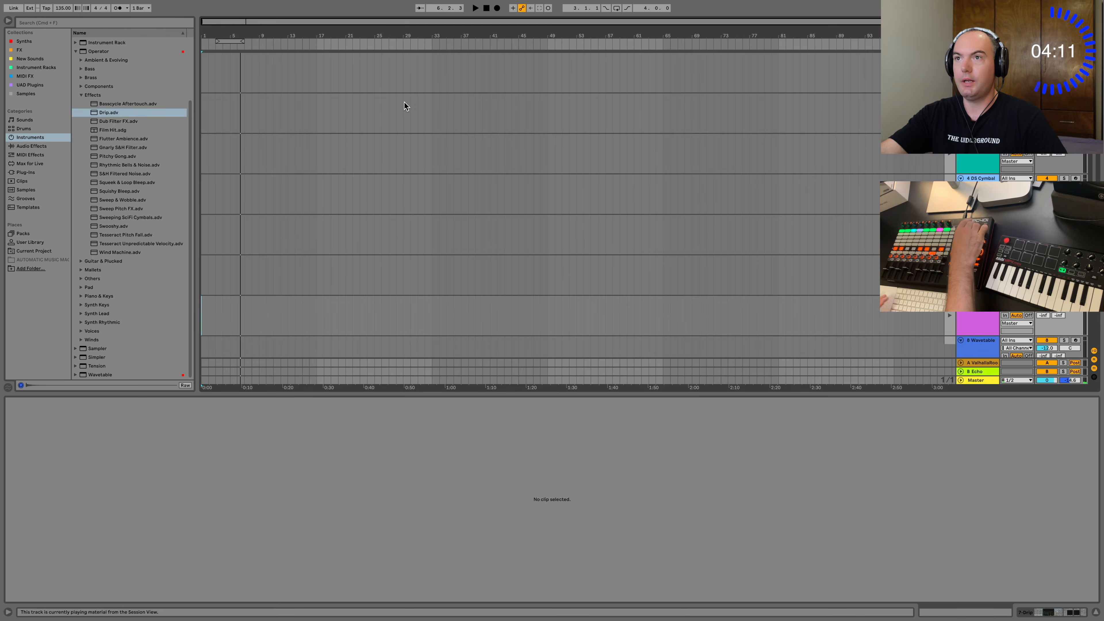
pyautogui.click(487, 9)
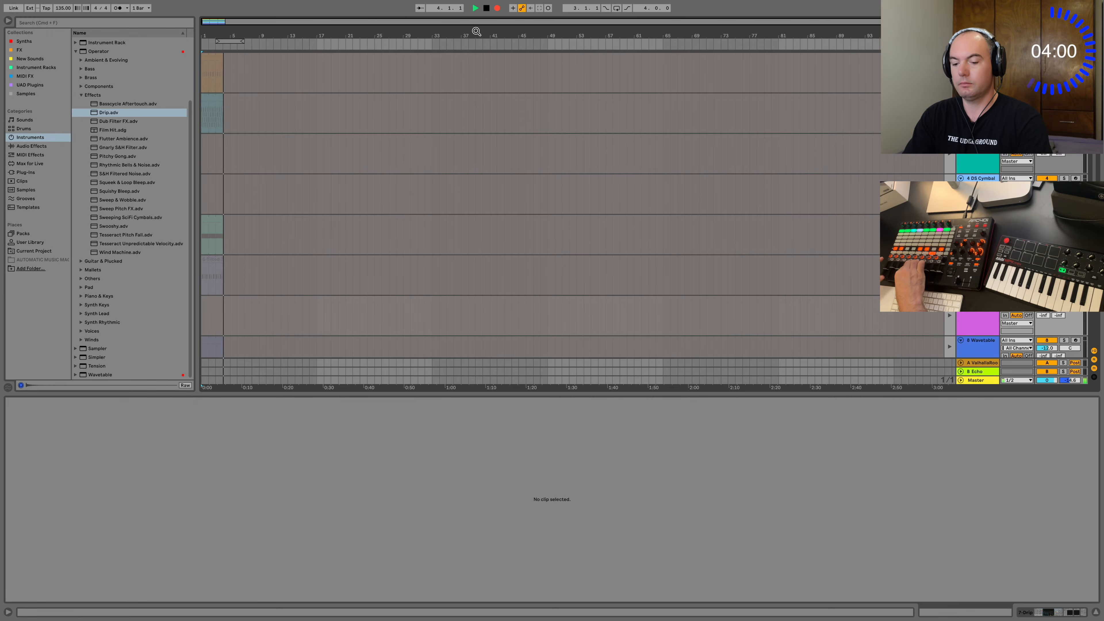
# Return to the Session view, add an Auto Filter from the FX collection to the Tilted Tiles track and upgrade it.
pyautogui.press('Tab')
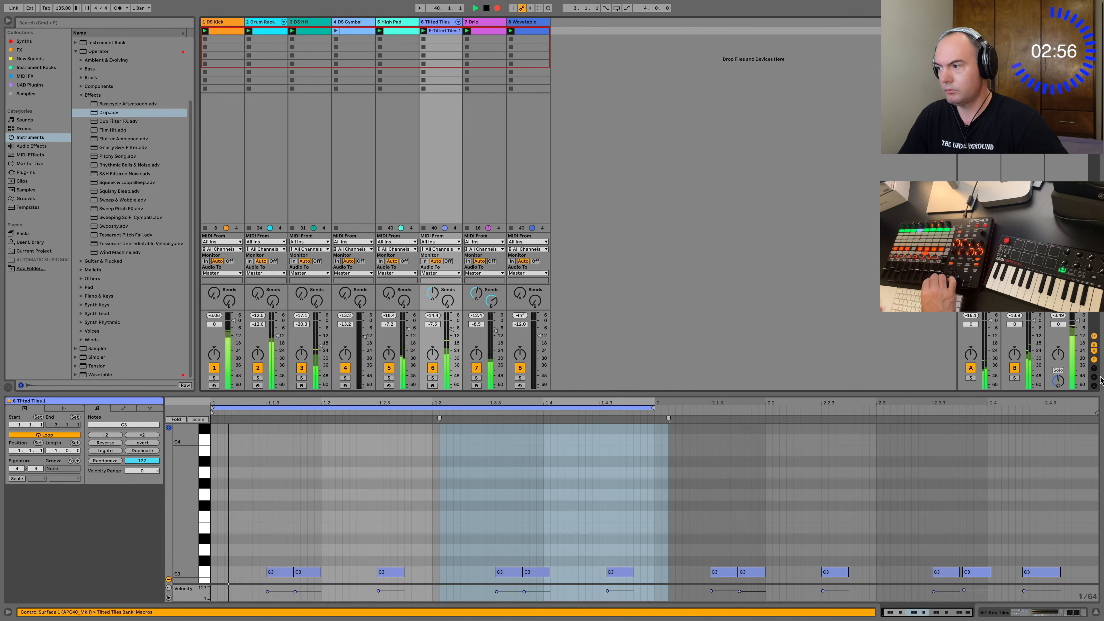
pyautogui.click(1037, 615)
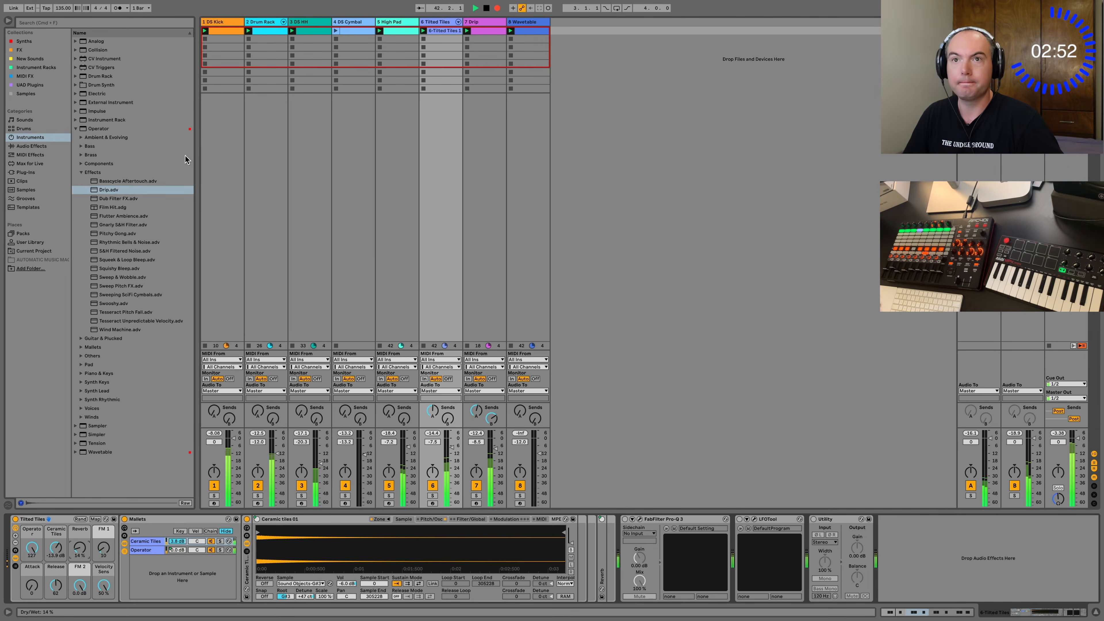
pyautogui.click(25, 50)
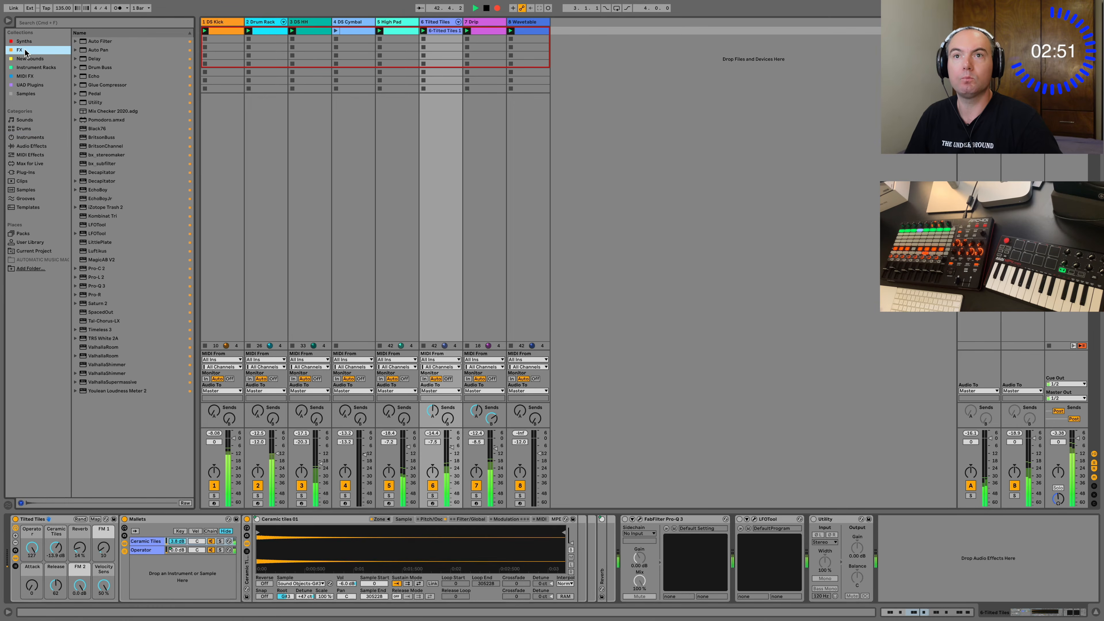
pyautogui.doubleClick(91, 42)
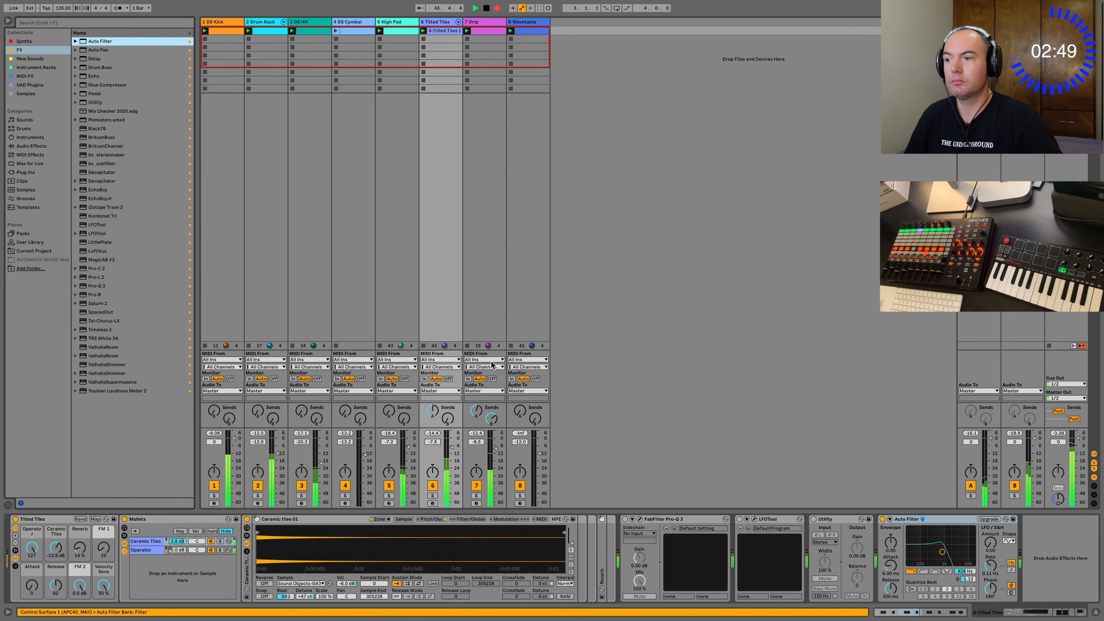
pyautogui.click(987, 520)
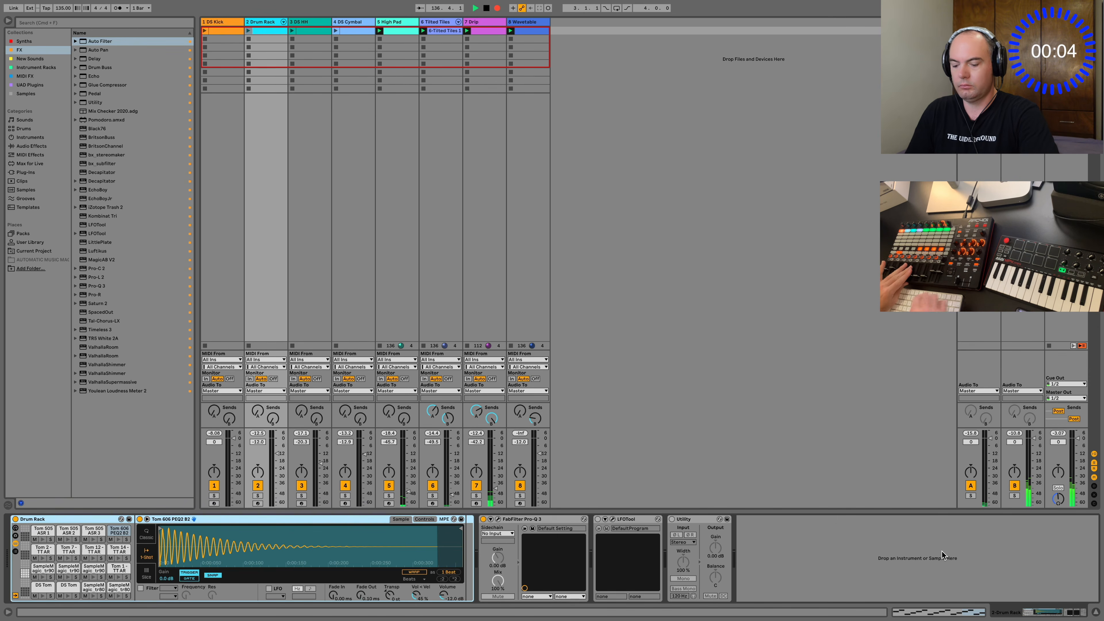
# Show the Arrangement and look over more of the recorded timeline.
pyautogui.press('Tab')
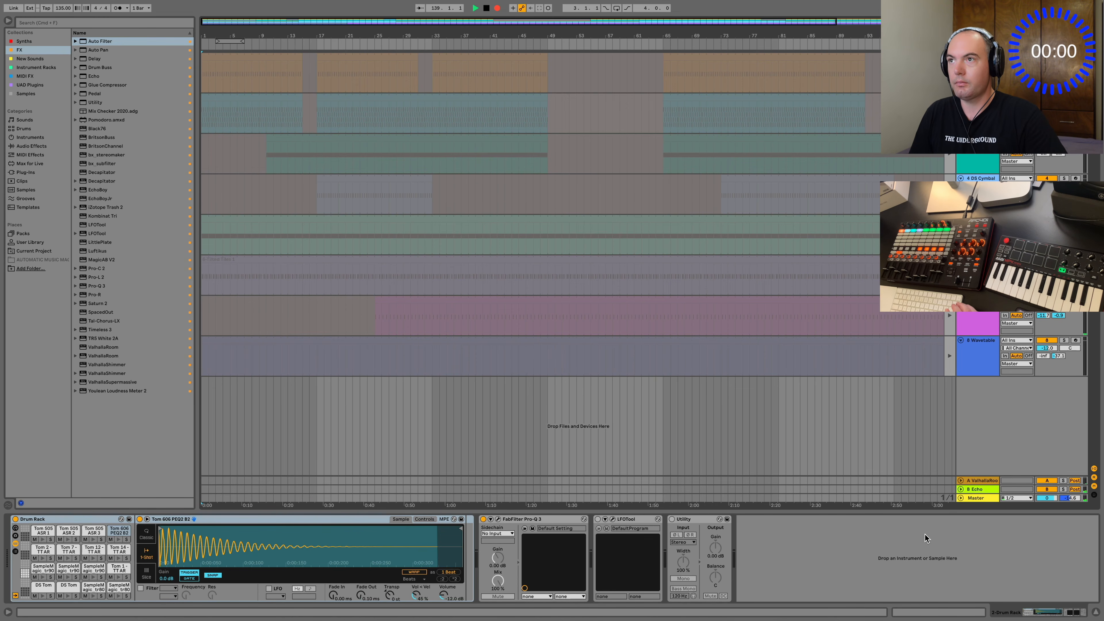
pyautogui.moveTo(657, 35); pyautogui.dragTo(528, 35)
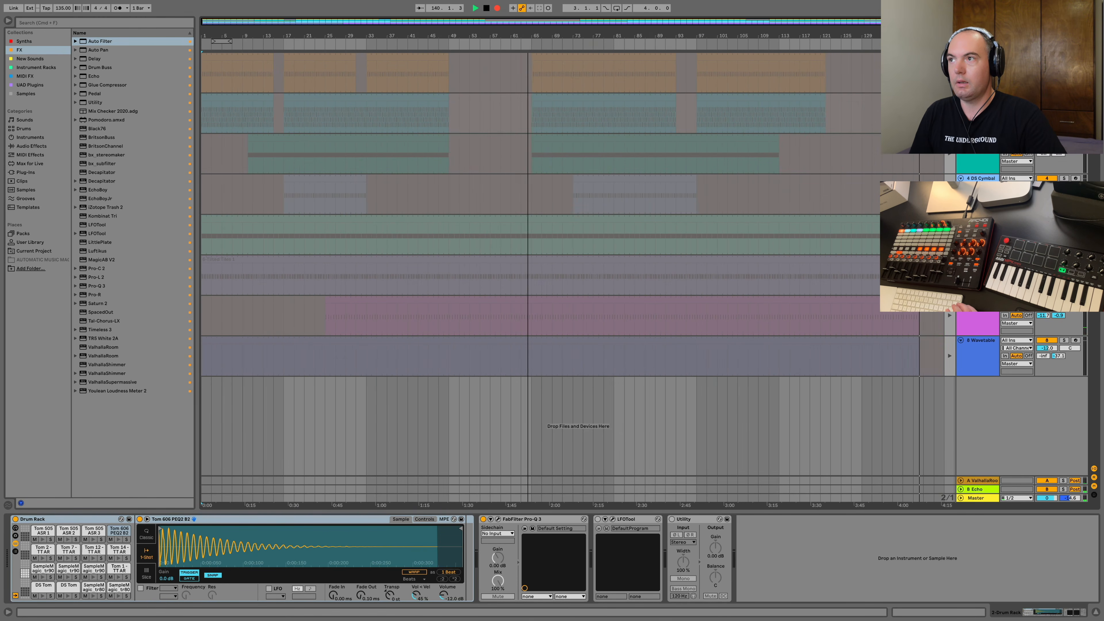